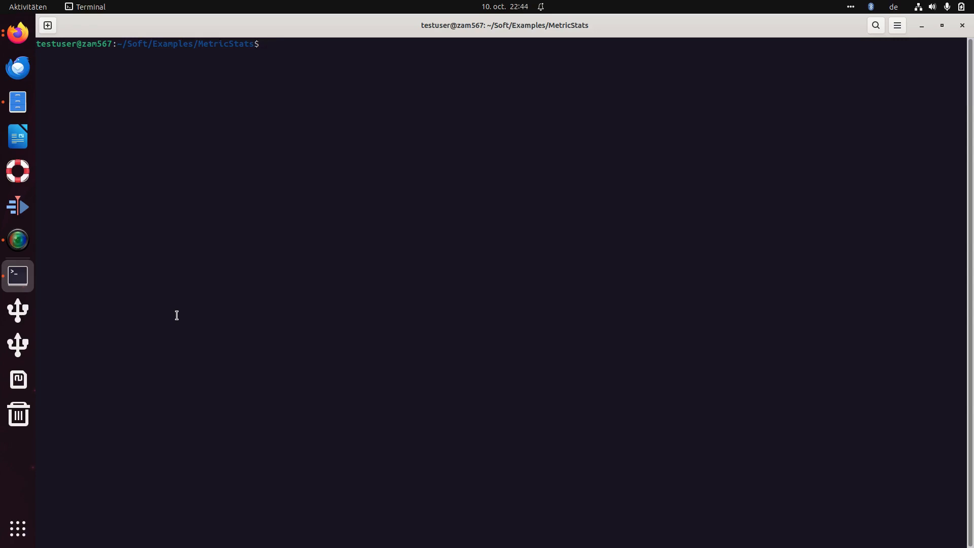
Clear the terminal, launch ~/Soft/Cube/4.8.1/bin/cube with scorep_bt-mz_B_8x6_trace/trace.cubex, and maximize the Cube window
{"action": "type", "text": "clear"}
{"action": "key", "text": "Up"}
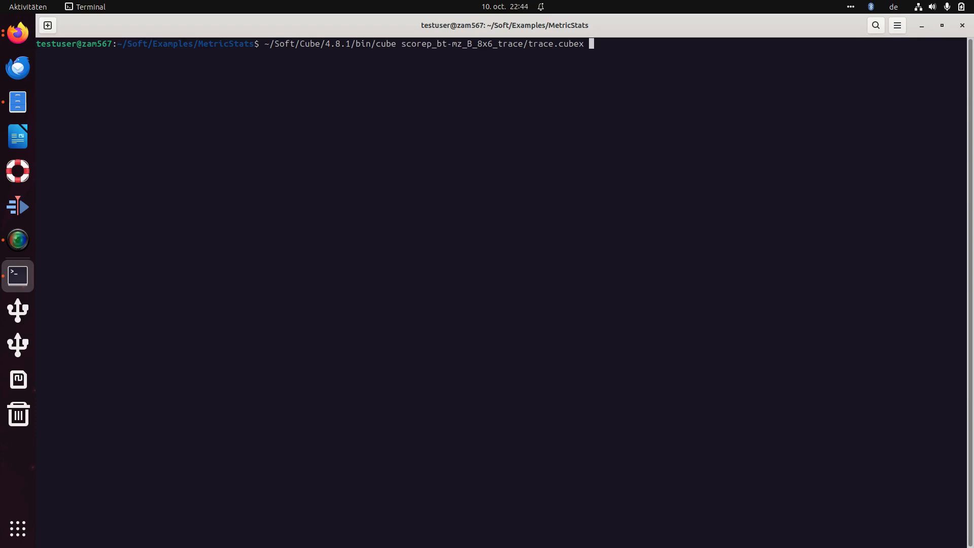
{"action": "double_click", "coordinate": [546, 43]}
{"action": "left_click", "coordinate": [527, 80]}
{"action": "key", "text": "Return"}
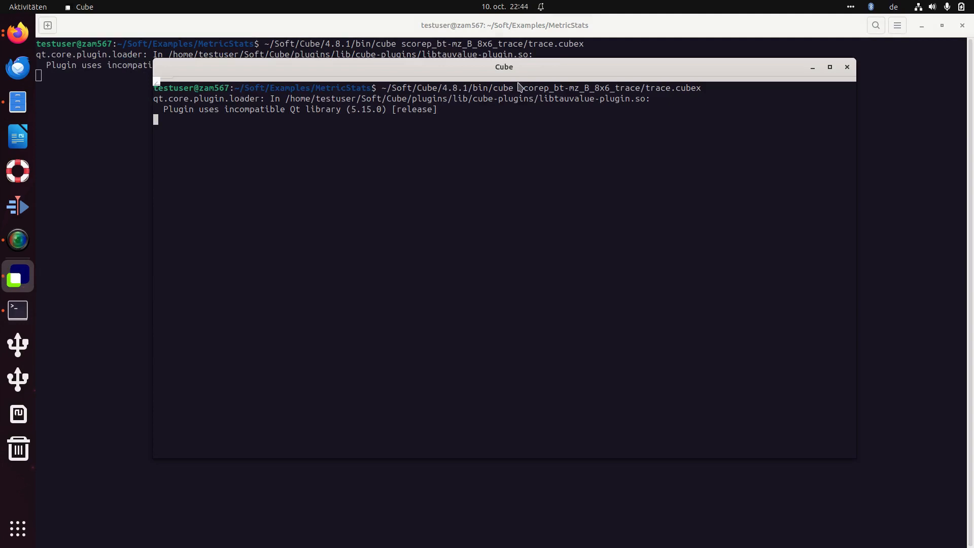
{"action": "double_click", "coordinate": [505, 69]}
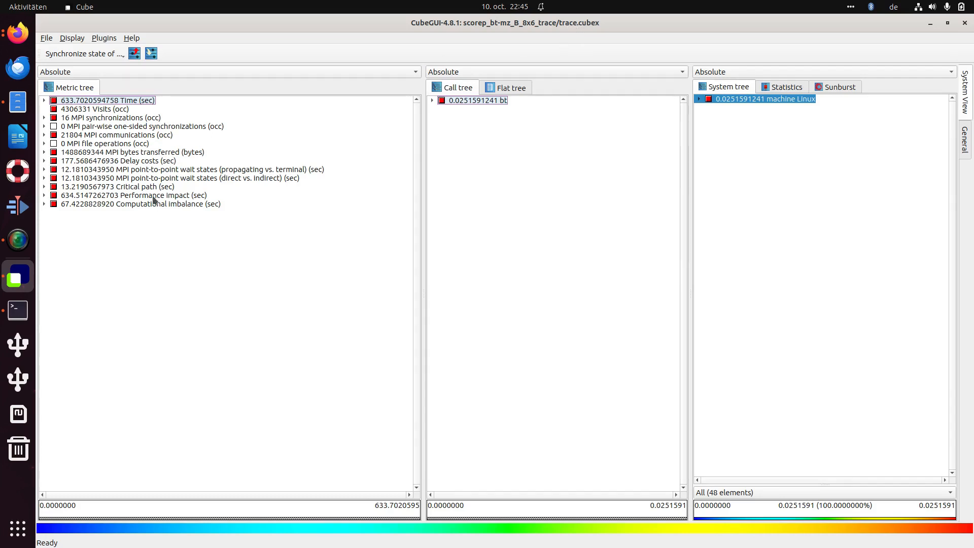
Inspect the children of the Time and Execution metrics and of the bt call path, then collapse Time and bt again
{"action": "left_click", "coordinate": [45, 101]}
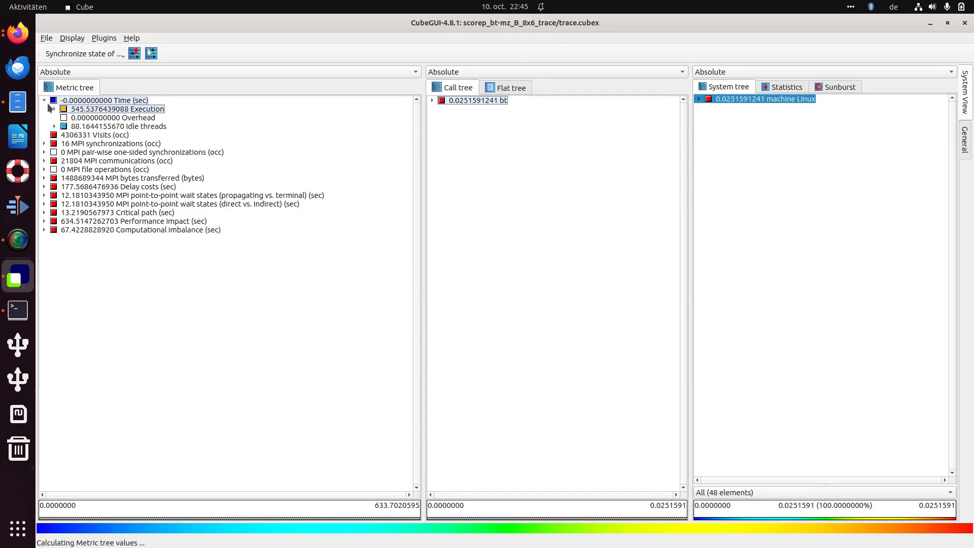
{"action": "left_click", "coordinate": [54, 109]}
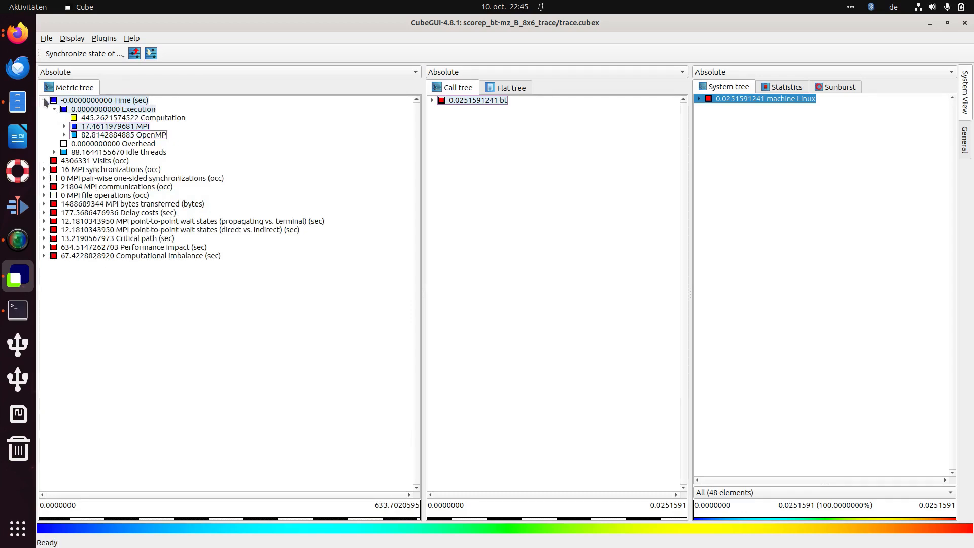
{"action": "left_click", "coordinate": [45, 101]}
{"action": "left_click", "coordinate": [431, 101]}
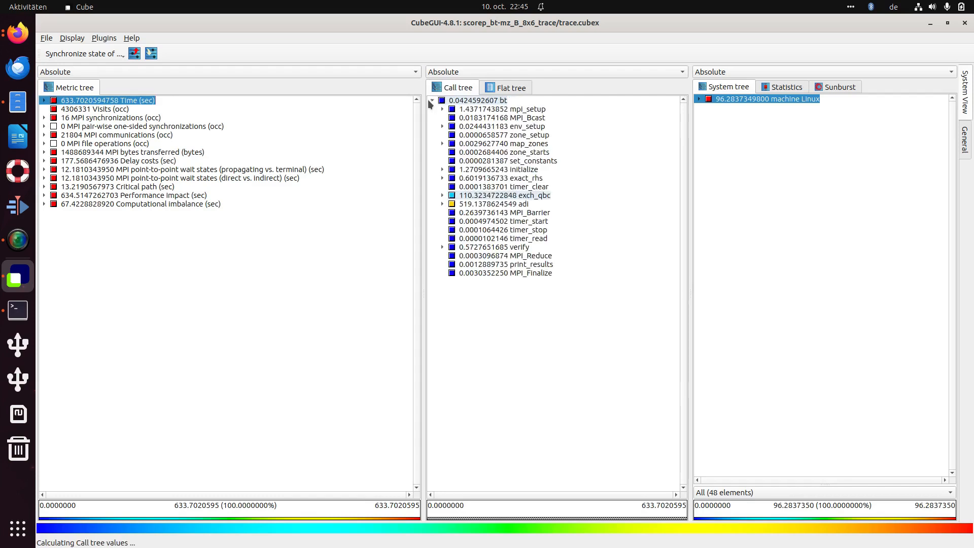
{"action": "left_click", "coordinate": [431, 101]}
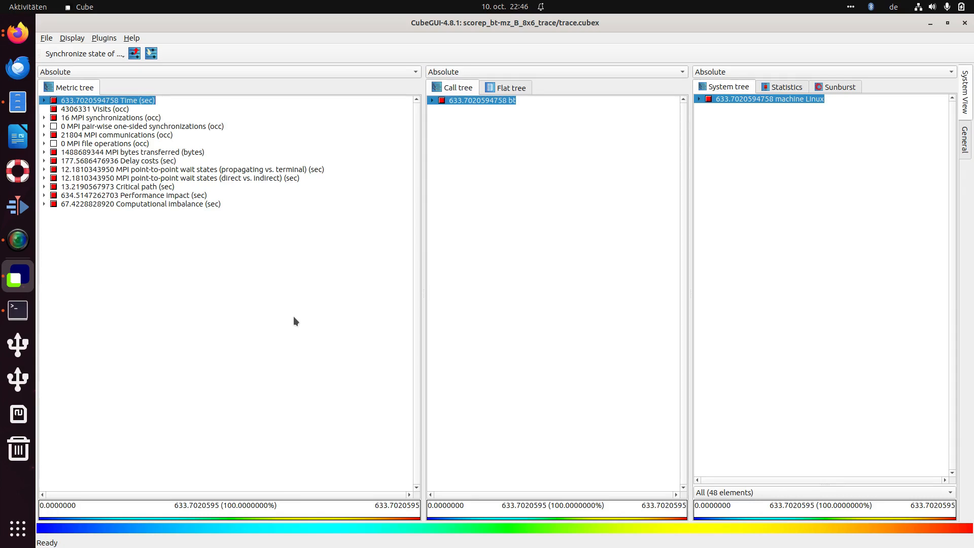
{"action": "key", "text": "alt+Tab"}
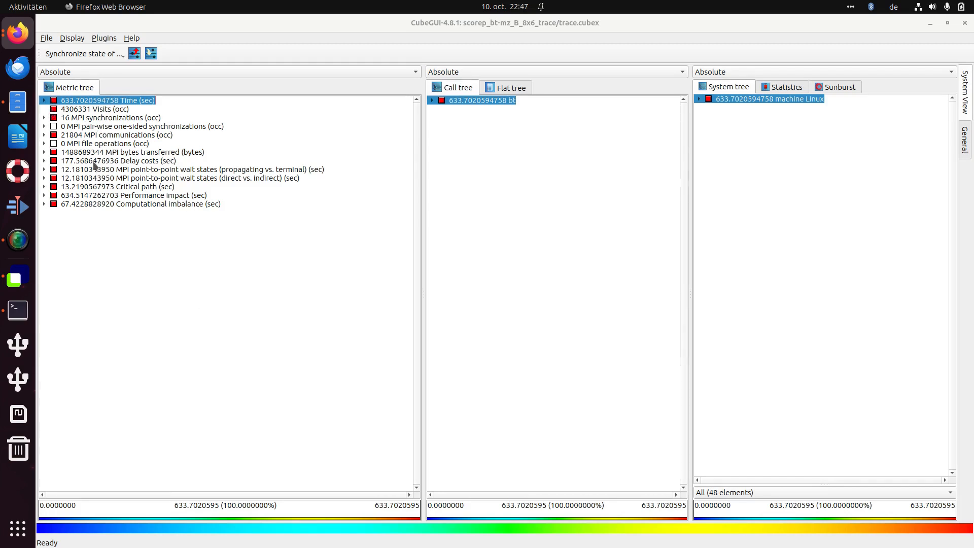
Expand the Time metric through MPI and Synchronization to Collective, and select the Wait at Barrier metric
{"action": "left_click", "coordinate": [43, 101]}
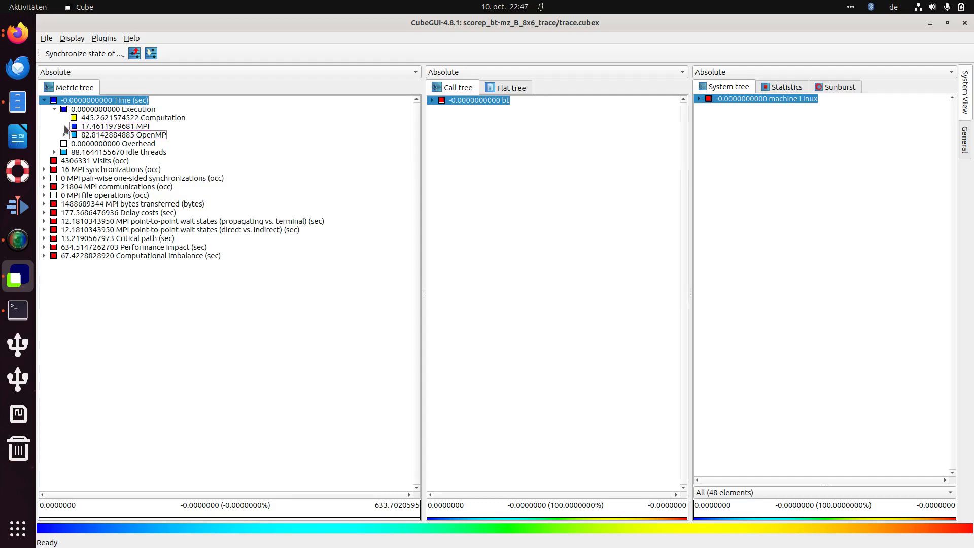
{"action": "left_click", "coordinate": [63, 126]}
{"action": "left_click", "coordinate": [74, 143]}
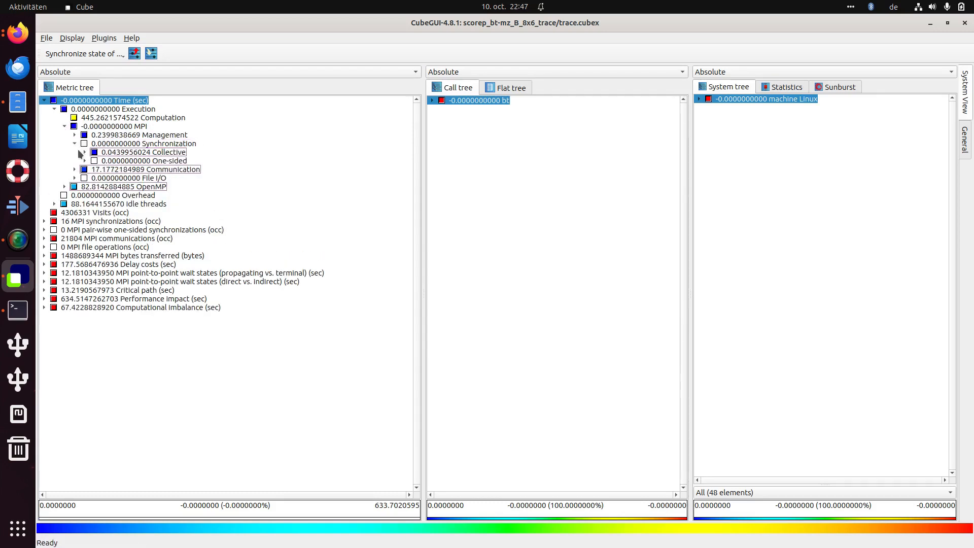
{"action": "left_click", "coordinate": [84, 152]}
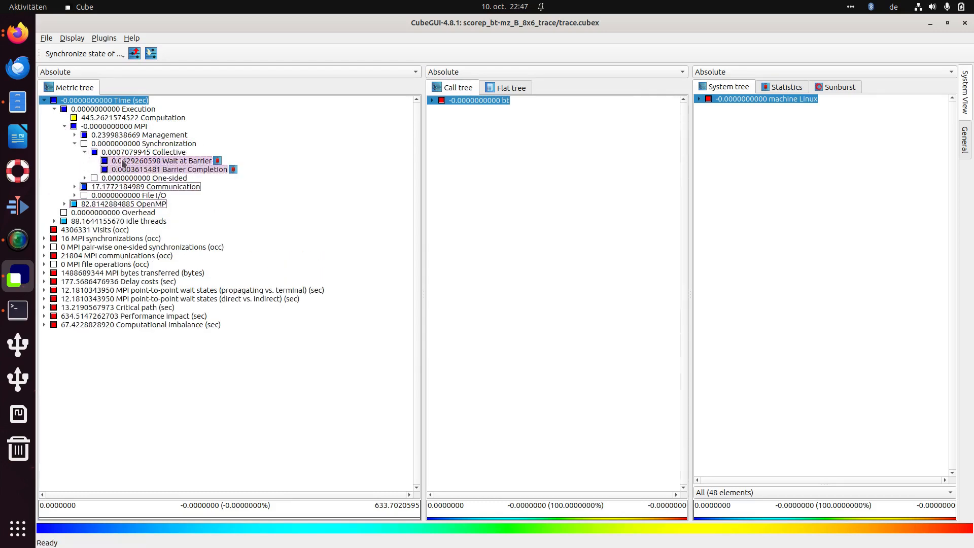
{"action": "left_click", "coordinate": [124, 163]}
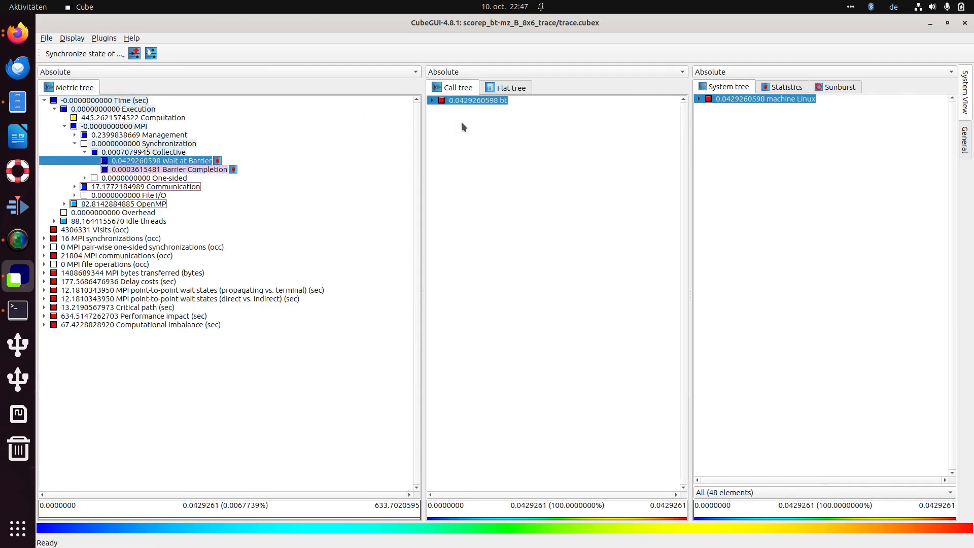
Expand bt in the call tree, select its MPI_Barrier call, and switch the metric selection to Barrier Completion
{"action": "left_click", "coordinate": [432, 100]}
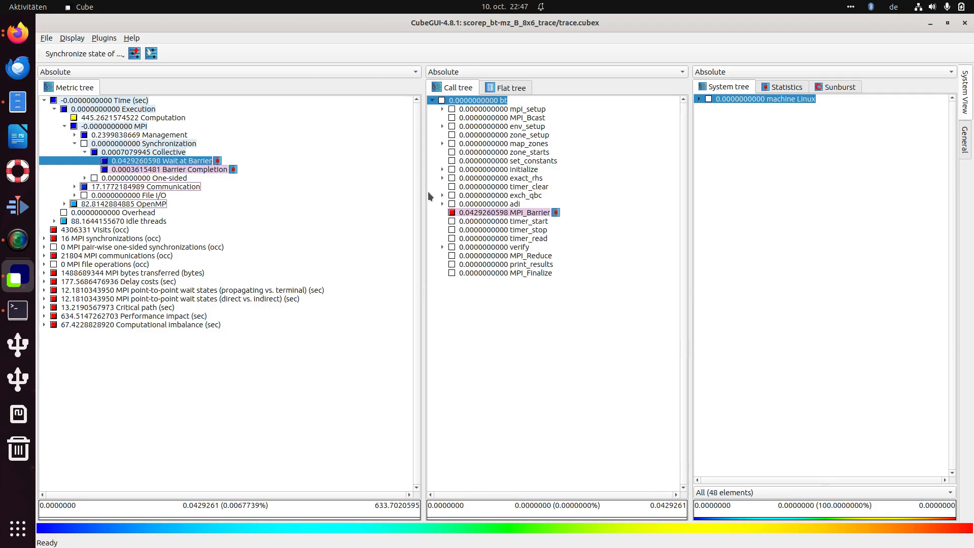
{"action": "left_click", "coordinate": [523, 213]}
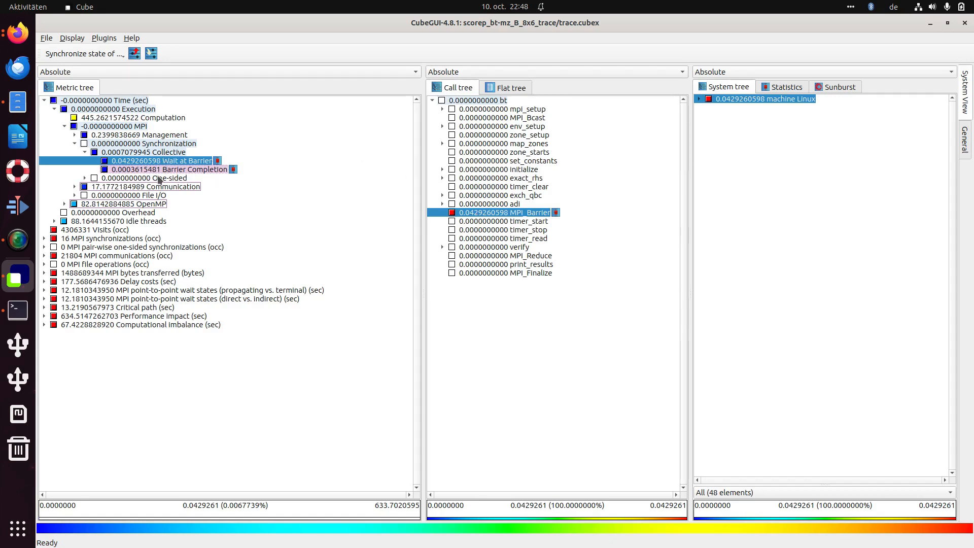
{"action": "left_click", "coordinate": [159, 171]}
{"action": "left_click", "coordinate": [159, 161]}
{"action": "left_click", "coordinate": [198, 169]}
Expand the One-sided synchronization metric down to the children of Active Target, and select Early Wait
{"action": "left_click", "coordinate": [85, 178]}
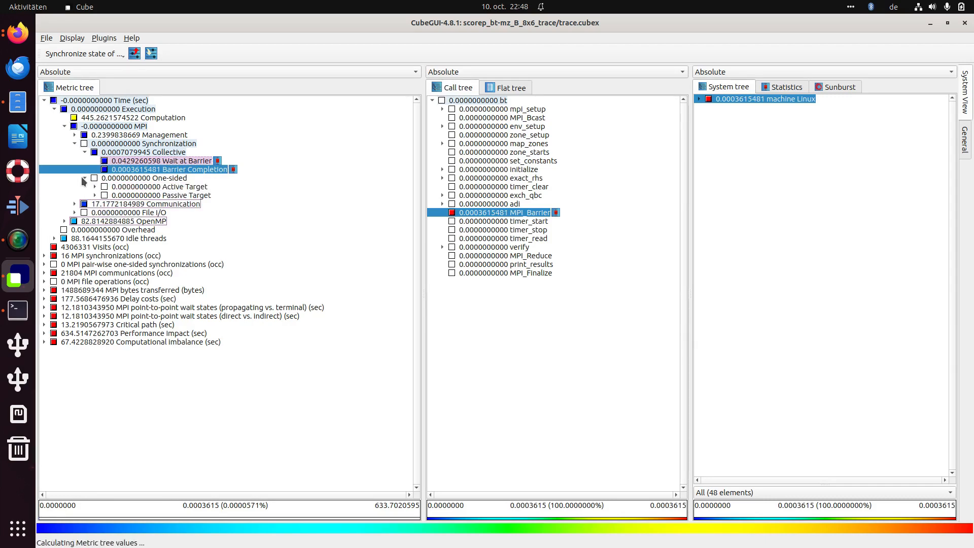
{"action": "left_click", "coordinate": [95, 186]}
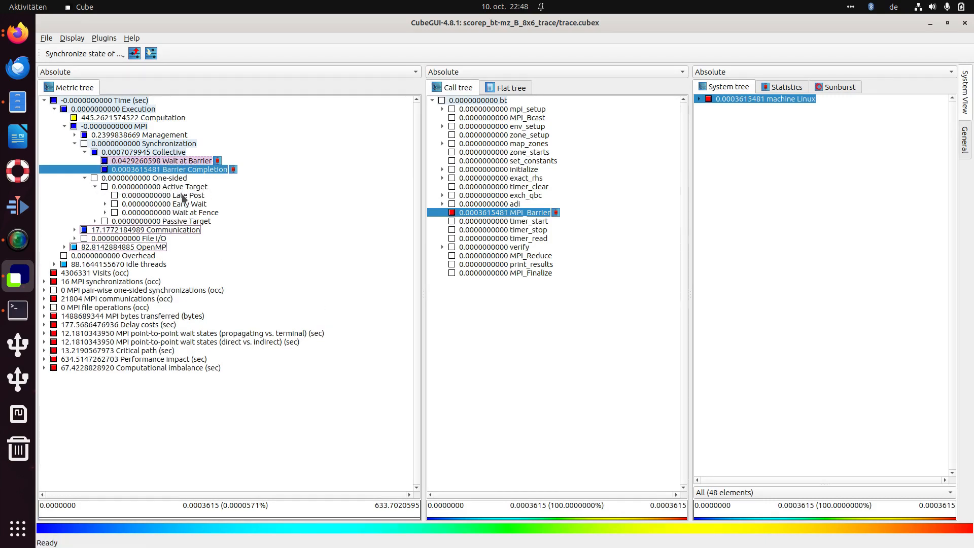
{"action": "left_click", "coordinate": [152, 195]}
{"action": "left_click", "coordinate": [152, 204]}
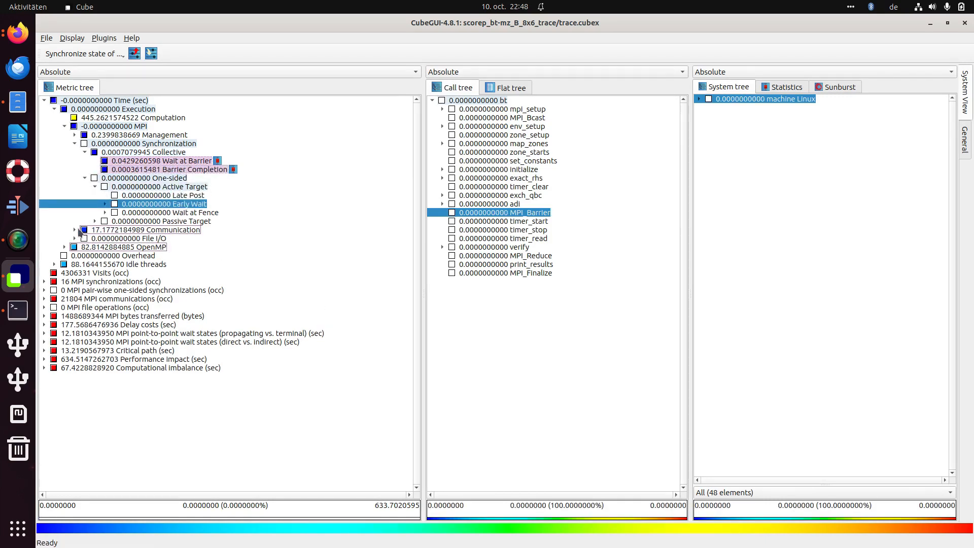
Expand the MPI Communication metric's Point-to-point and Collective branches, selecting Late Sender, Late Receiver and finally Late Broadcast
{"action": "left_click", "coordinate": [74, 230]}
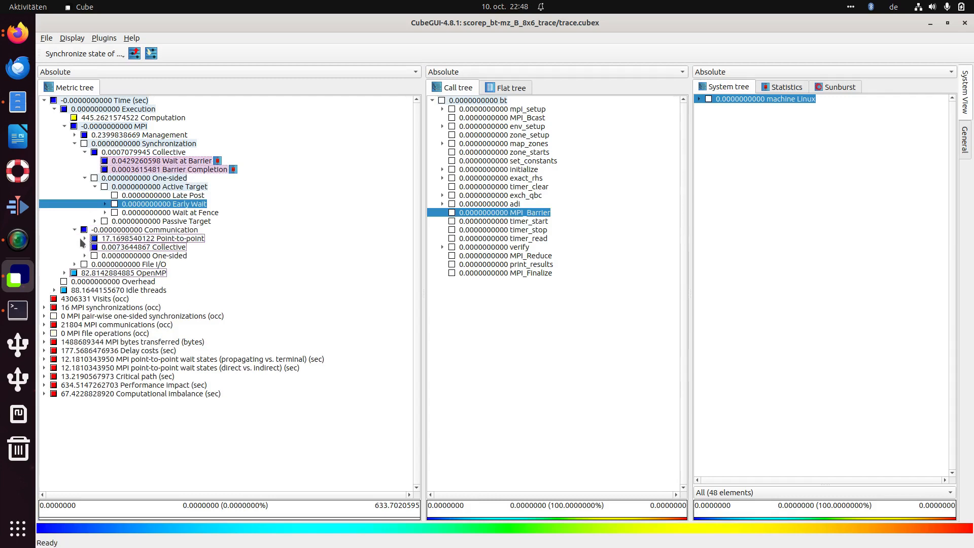
{"action": "left_click", "coordinate": [86, 239]}
{"action": "left_click", "coordinate": [181, 248]}
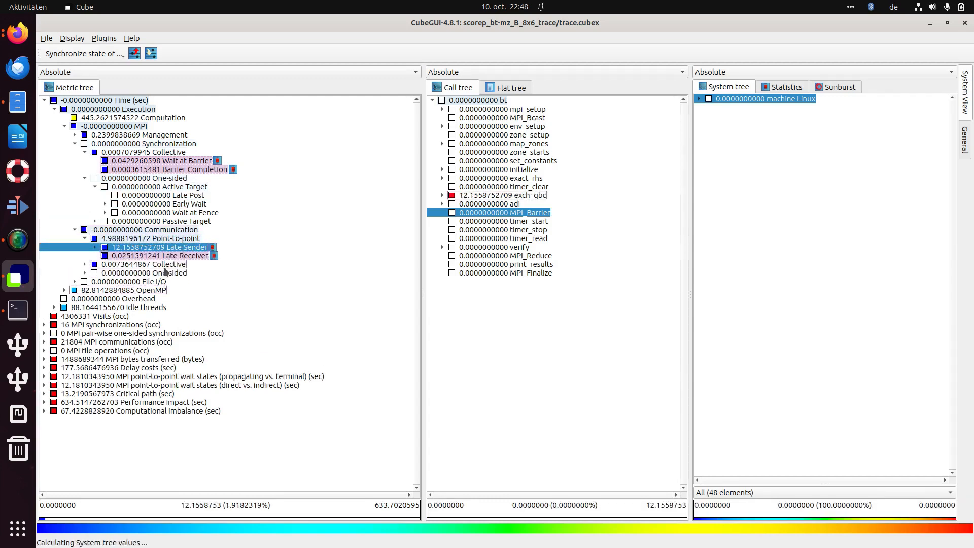
{"action": "left_click", "coordinate": [173, 256]}
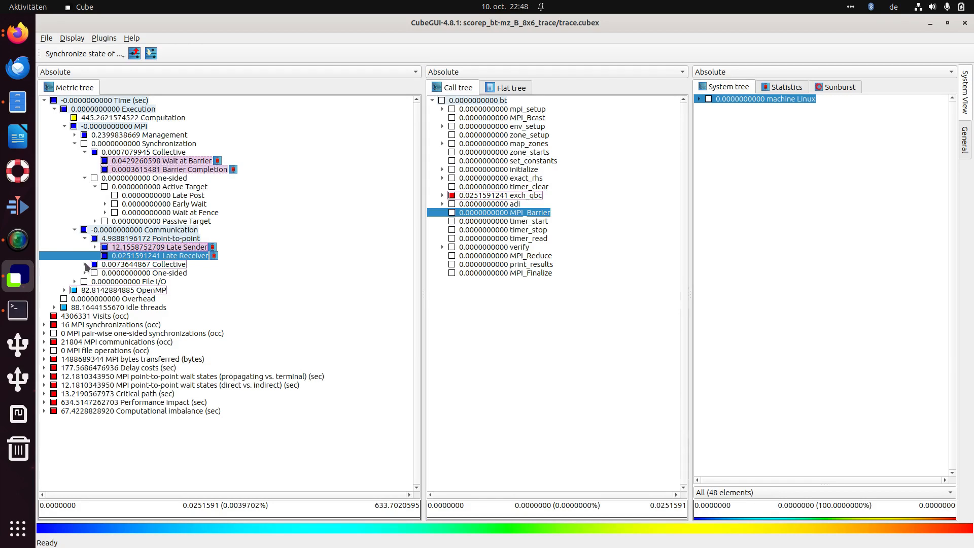
{"action": "left_click", "coordinate": [85, 264]}
{"action": "left_click", "coordinate": [177, 292]}
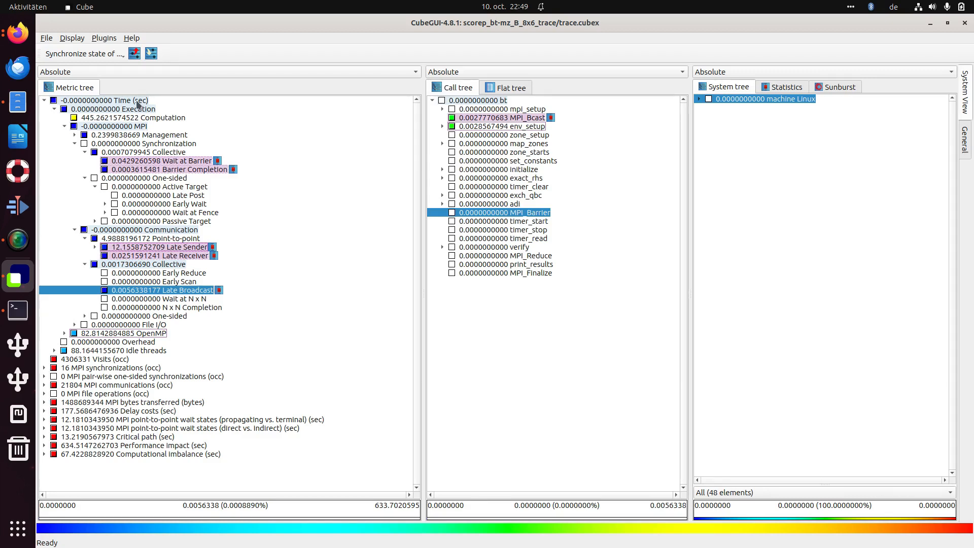
Expand Late Sender and its Messages in Wrong Order child down to the source-specific metrics, and select Messages in Wrong Order
{"action": "left_click", "coordinate": [178, 247]}
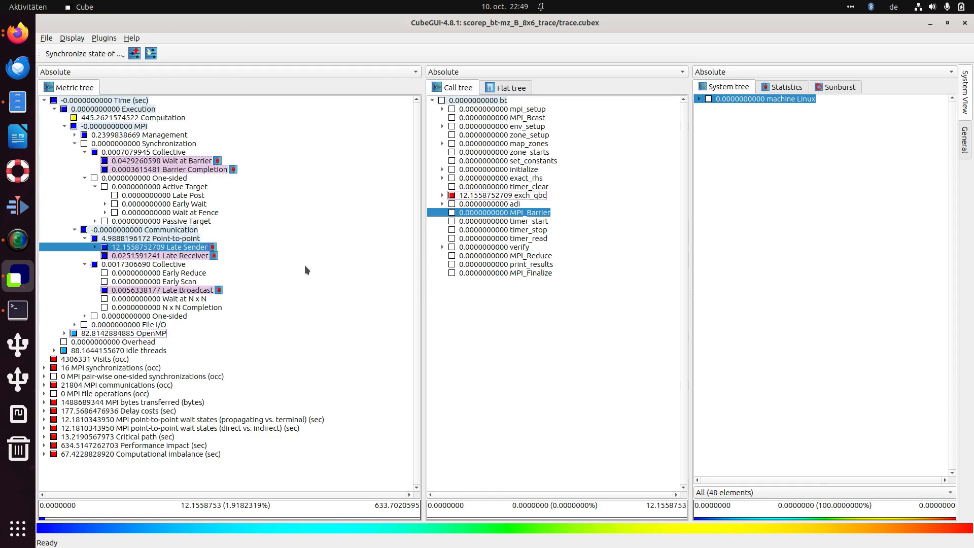
{"action": "left_click", "coordinate": [95, 247]}
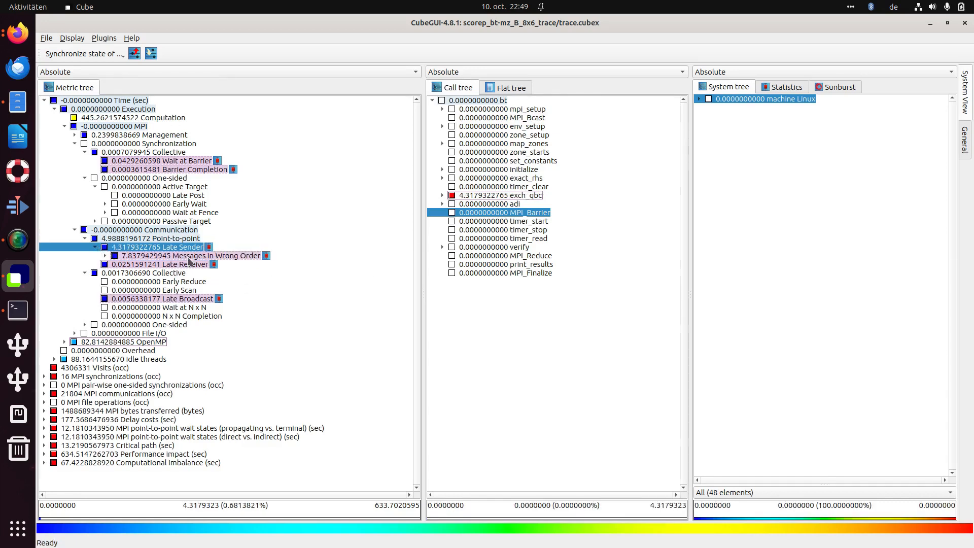
{"action": "left_click", "coordinate": [105, 255]}
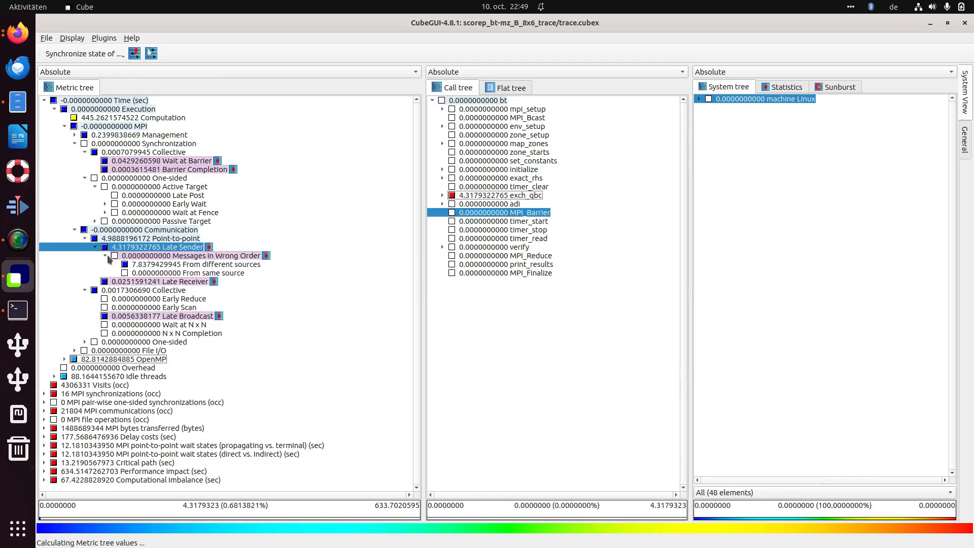
{"action": "left_click", "coordinate": [196, 255]}
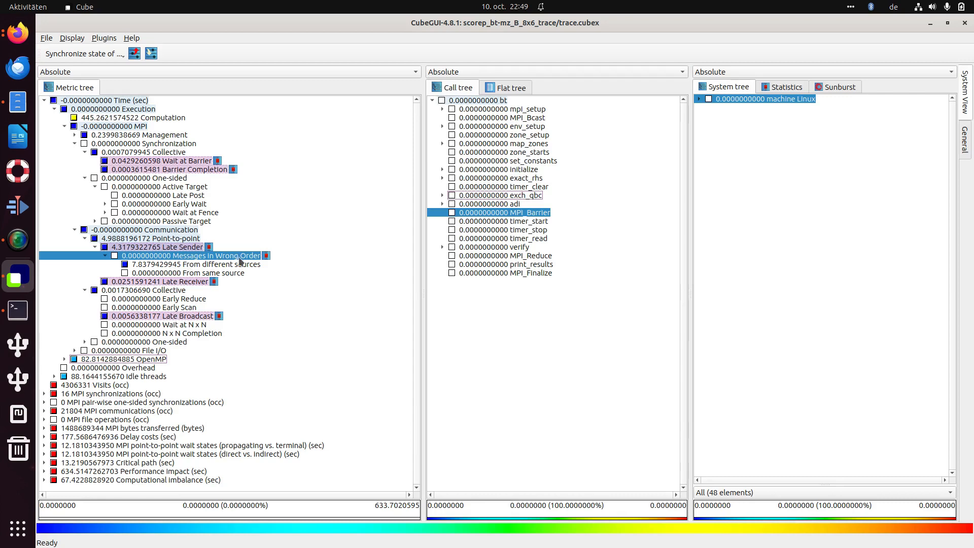
{"action": "left_click", "coordinate": [105, 255]}
{"action": "left_click", "coordinate": [106, 255]}
Select the Late Sender metric, expand exch_qbc in the call tree, and select its MPI_Waitall call
{"action": "left_click", "coordinate": [122, 248]}
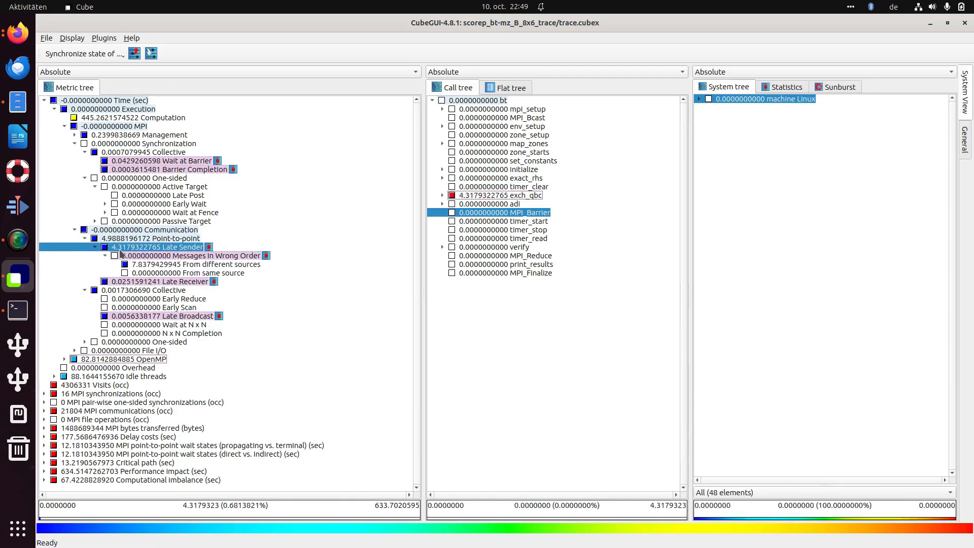
{"action": "left_click", "coordinate": [442, 195]}
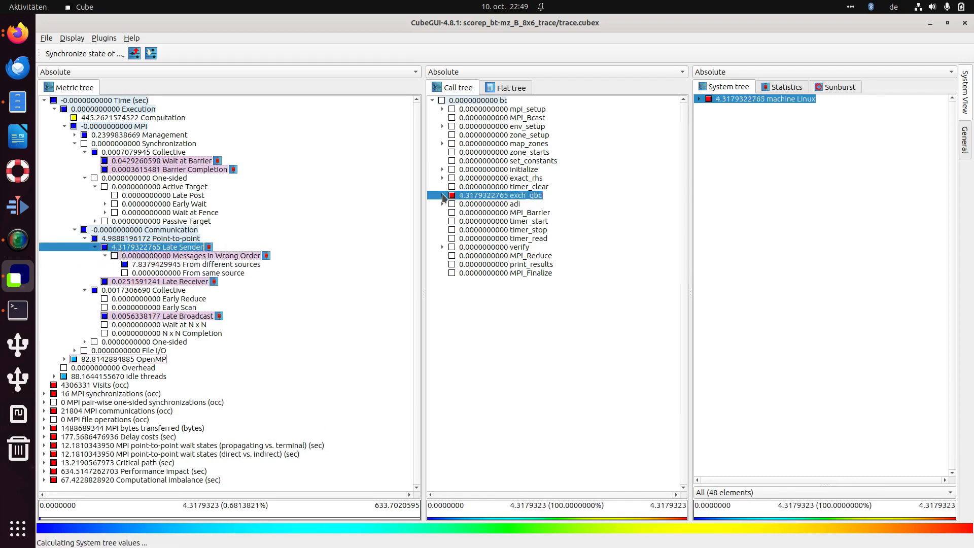
{"action": "left_click", "coordinate": [465, 240]}
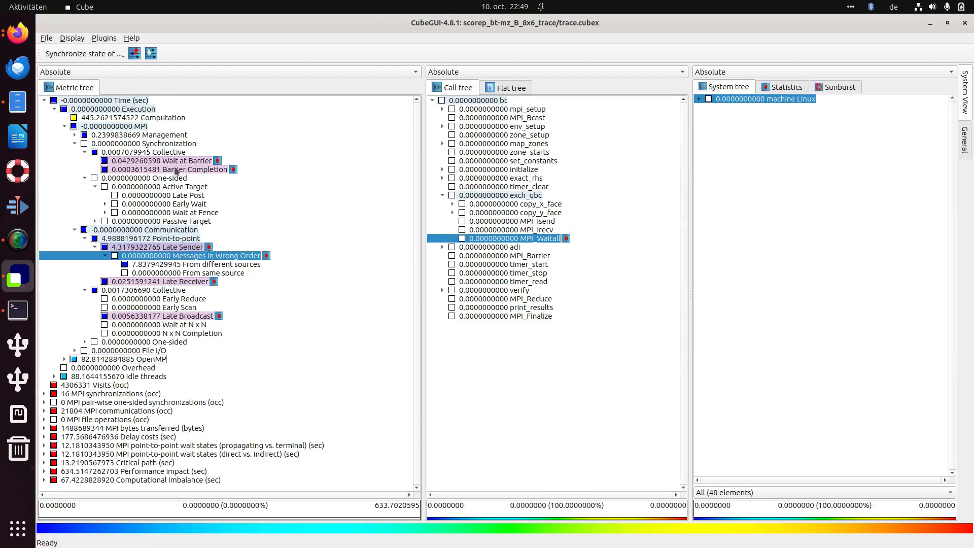
Examine the Wait at Barrier metric on the MPI_Barrier call, followed by Barrier Completion on the same call
{"action": "left_click", "coordinate": [177, 169]}
{"action": "left_click", "coordinate": [176, 161]}
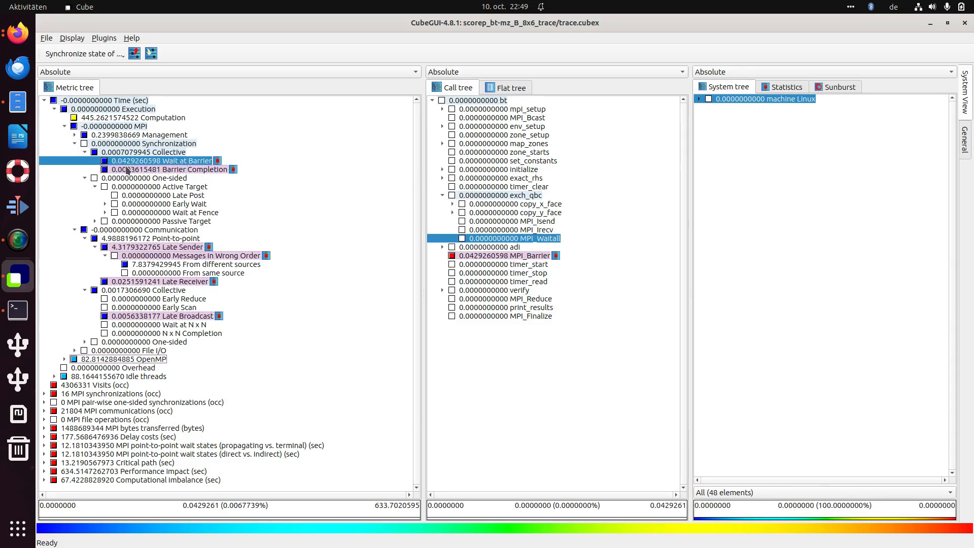
{"action": "left_click", "coordinate": [472, 256]}
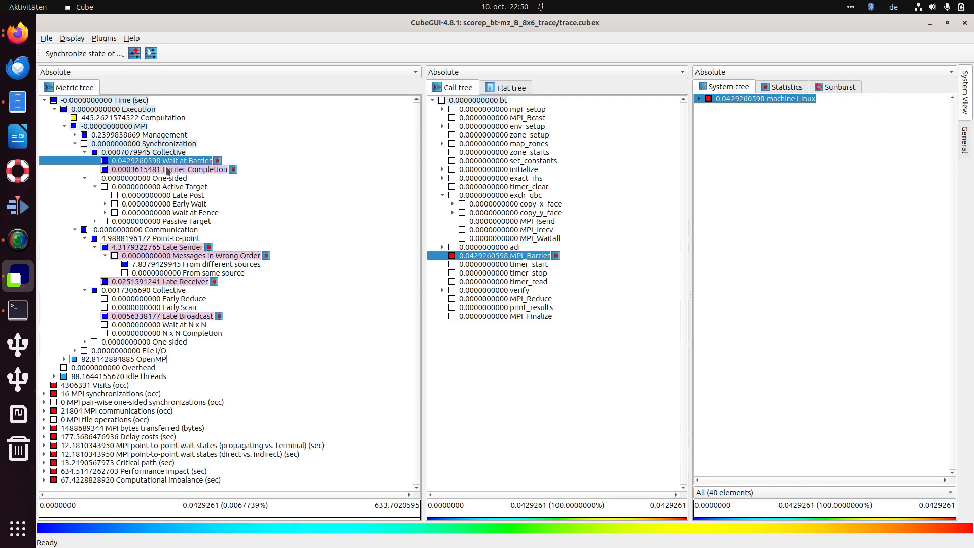
{"action": "left_click", "coordinate": [160, 171]}
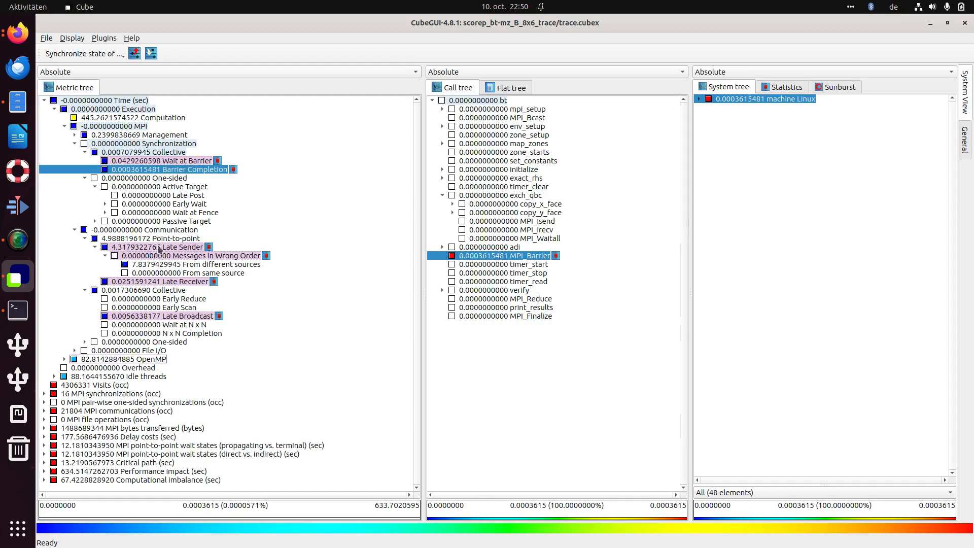
Examine the Late Sender metric on the MPI_Waitall call under exch_qbc, followed by Messages in Wrong Order
{"action": "left_click", "coordinate": [186, 249]}
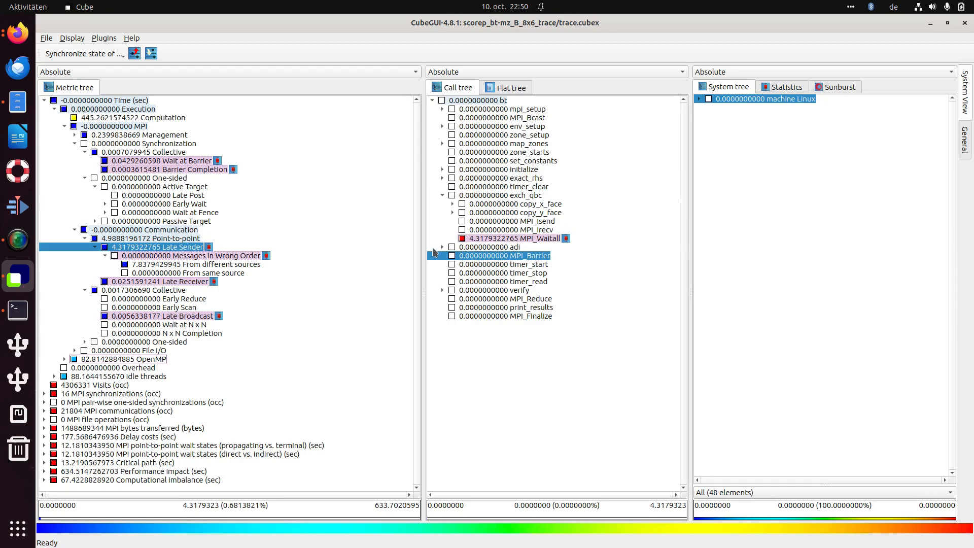
{"action": "left_click", "coordinate": [498, 240]}
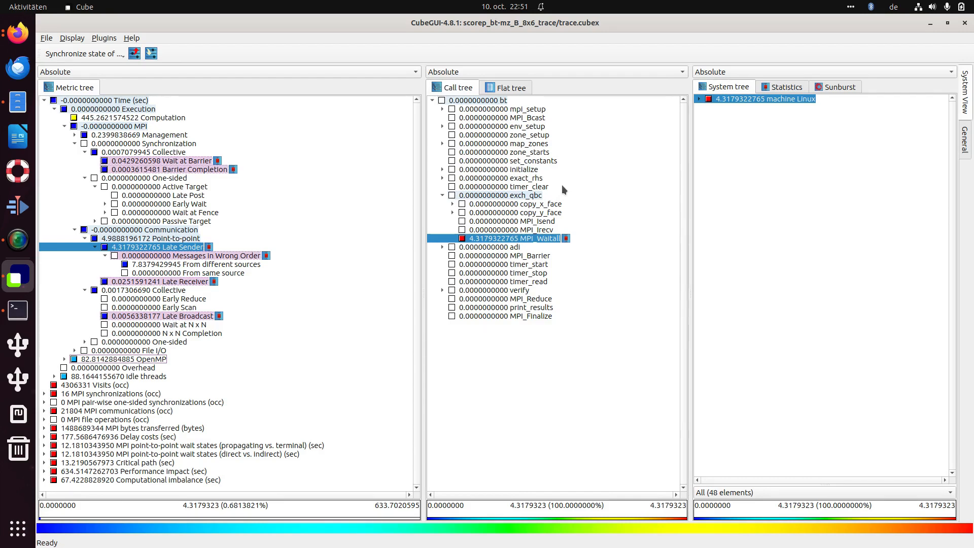
{"action": "left_click", "coordinate": [231, 257]}
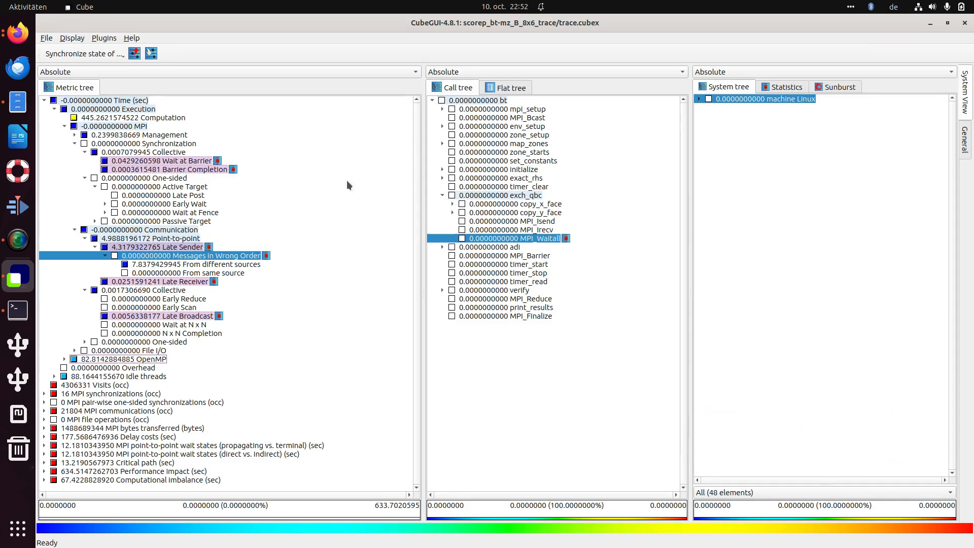
Review the list of plugins that can be activated or deactivated
{"action": "left_click", "coordinate": [105, 38]}
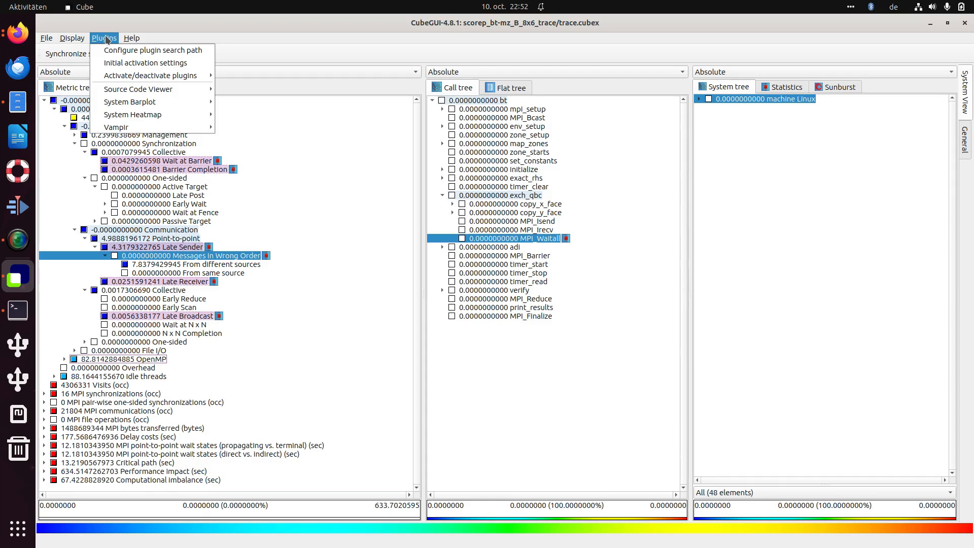
{"action": "mouse_move", "coordinate": [105, 75]}
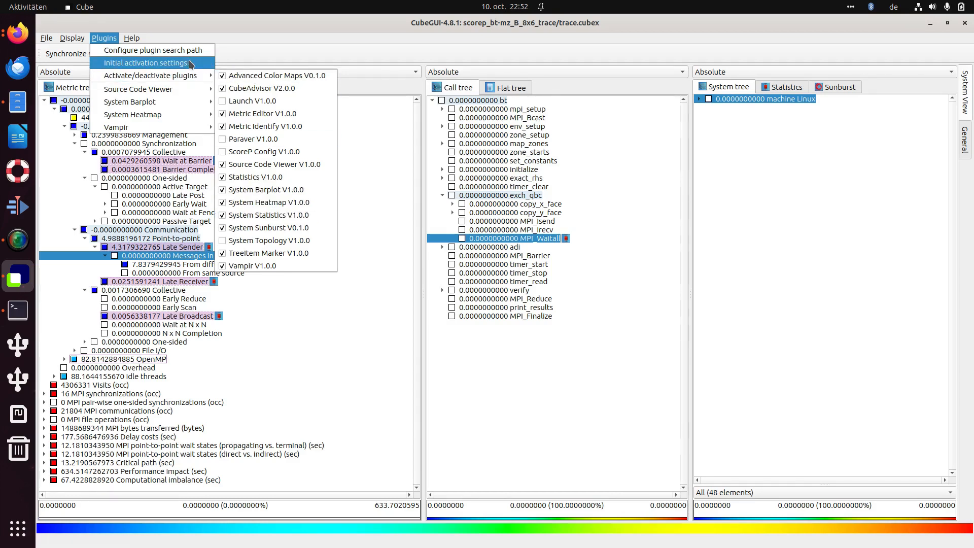
{"action": "left_click", "coordinate": [276, 60]}
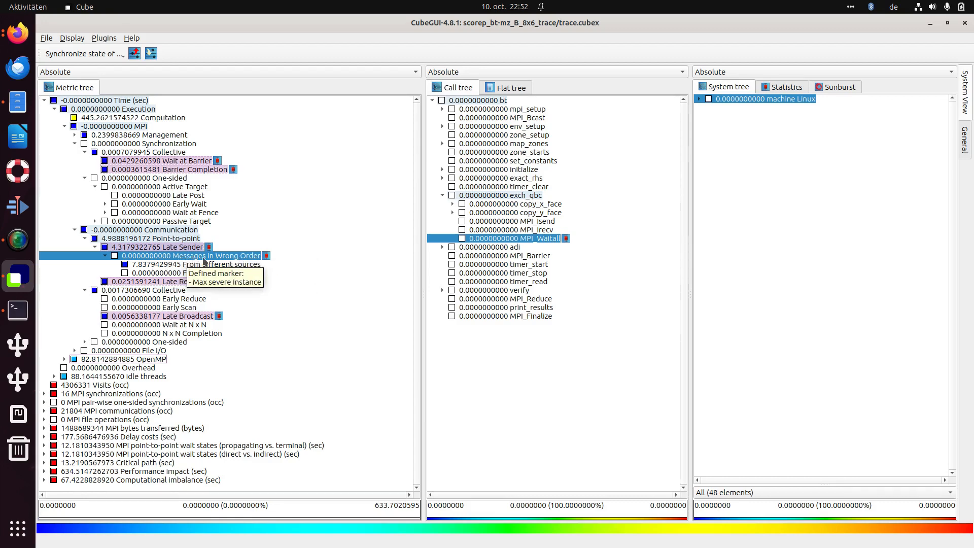
Select the Wait at Barrier metric and review the actions offered for it
{"action": "left_click", "coordinate": [203, 161]}
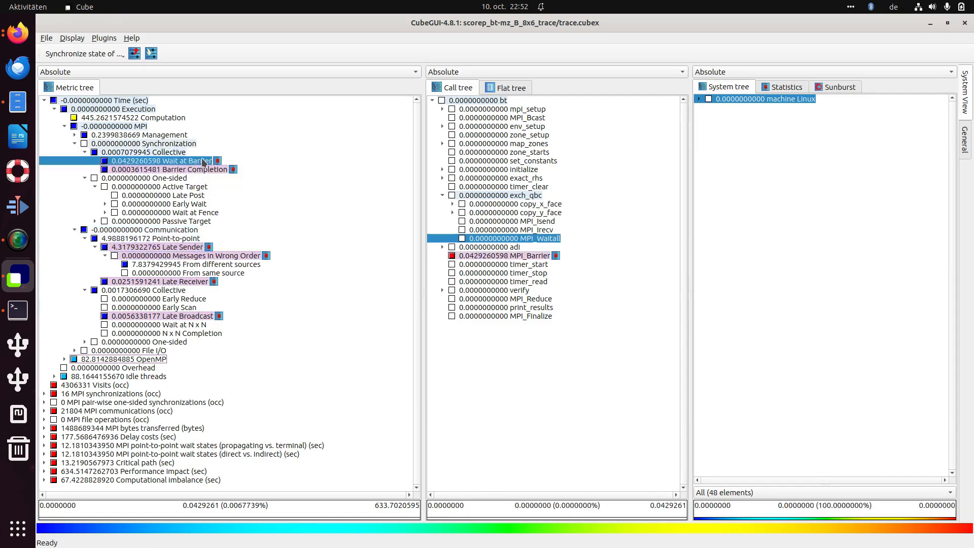
{"action": "right_click", "coordinate": [204, 163]}
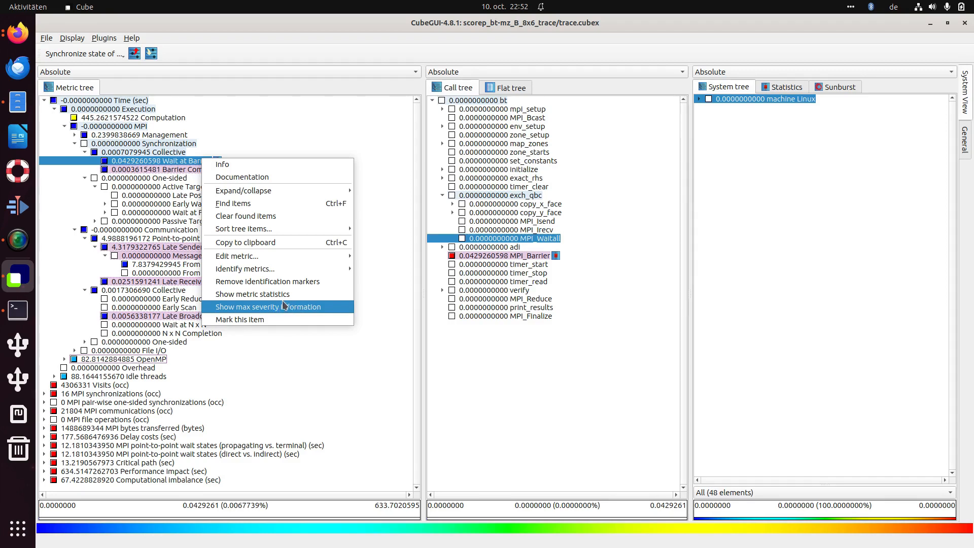
{"action": "left_click", "coordinate": [187, 219]}
Show the metric statistics of Late Sender, examine the box plot and its detailed values, and close both windows
{"action": "left_click", "coordinate": [180, 247]}
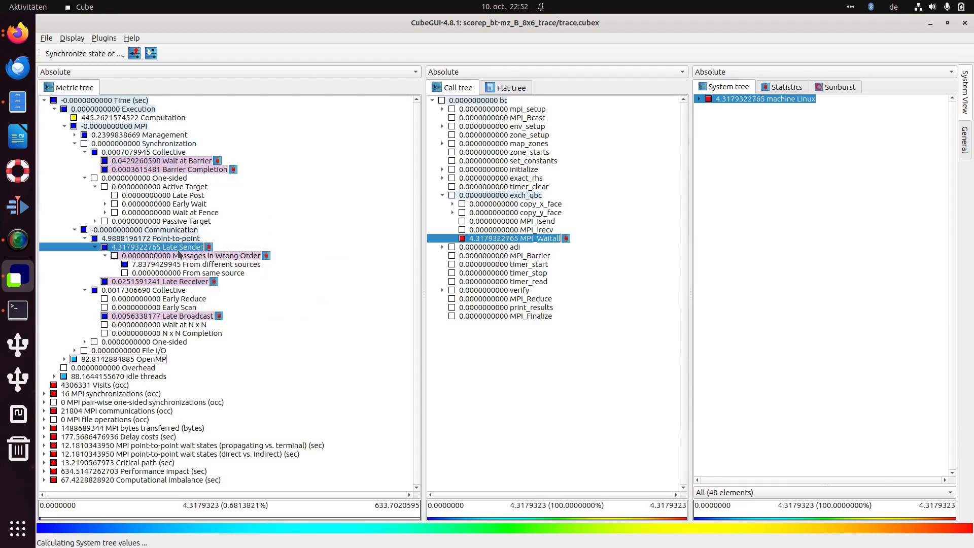
{"action": "right_click", "coordinate": [180, 248]}
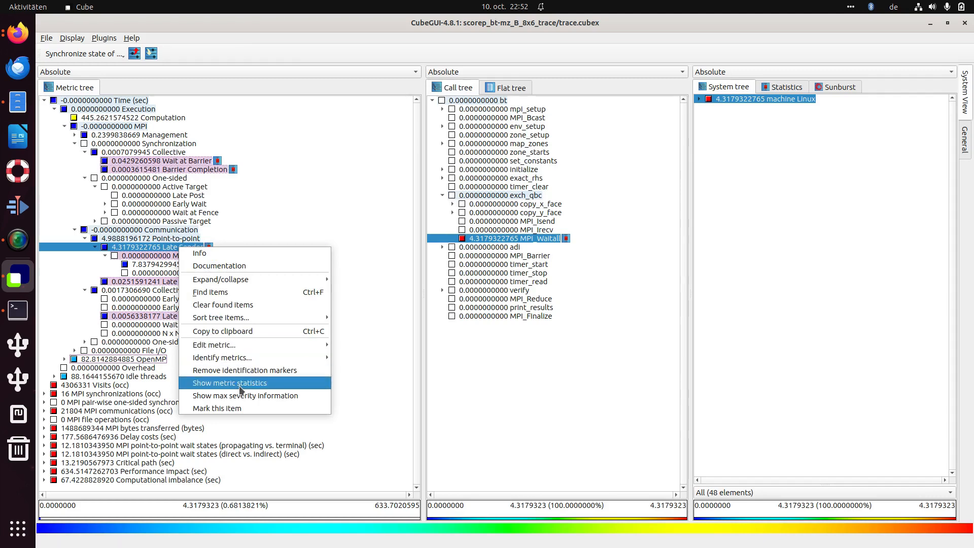
{"action": "left_click", "coordinate": [241, 386]}
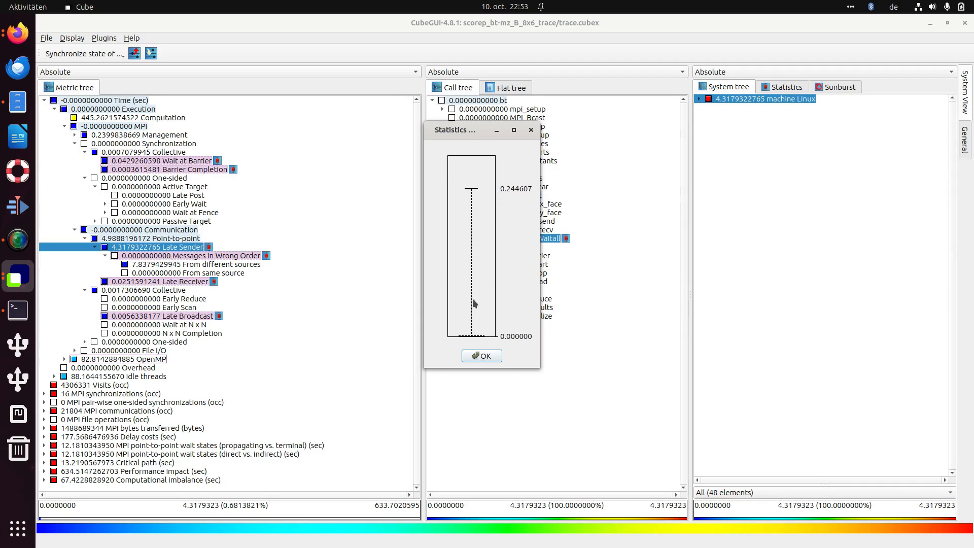
{"action": "left_click", "coordinate": [478, 338]}
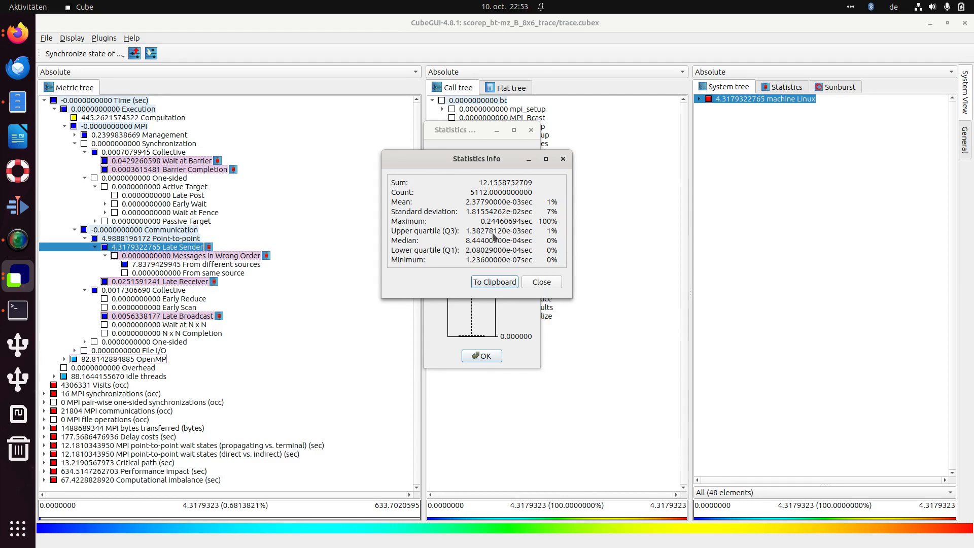
{"action": "left_click", "coordinate": [541, 282]}
{"action": "left_click", "coordinate": [482, 356]}
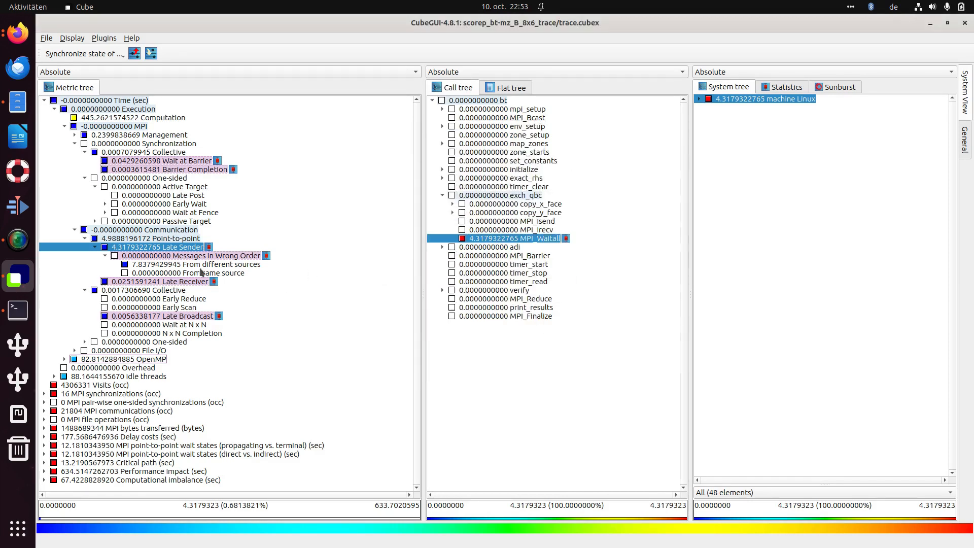
Show the metric statistics of Late Receiver, examine the box plot and its detailed values, and close both windows
{"action": "left_click", "coordinate": [184, 285]}
{"action": "right_click", "coordinate": [184, 282]}
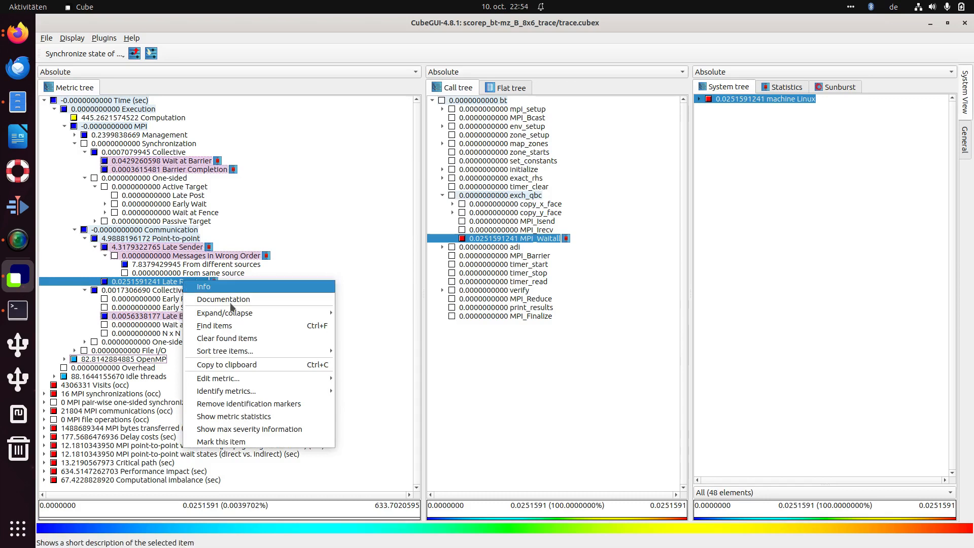
{"action": "left_click", "coordinate": [234, 417]}
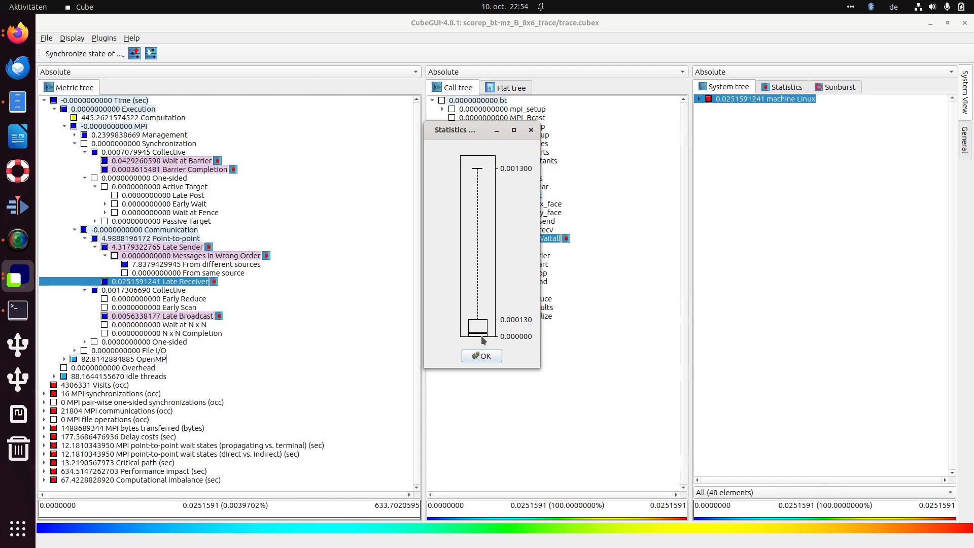
{"action": "left_click", "coordinate": [476, 258]}
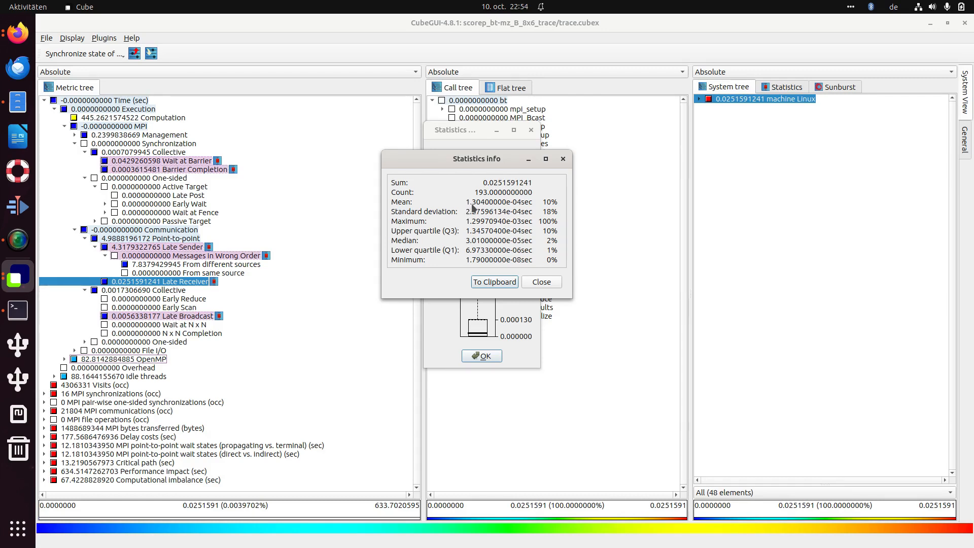
{"action": "left_click", "coordinate": [541, 283]}
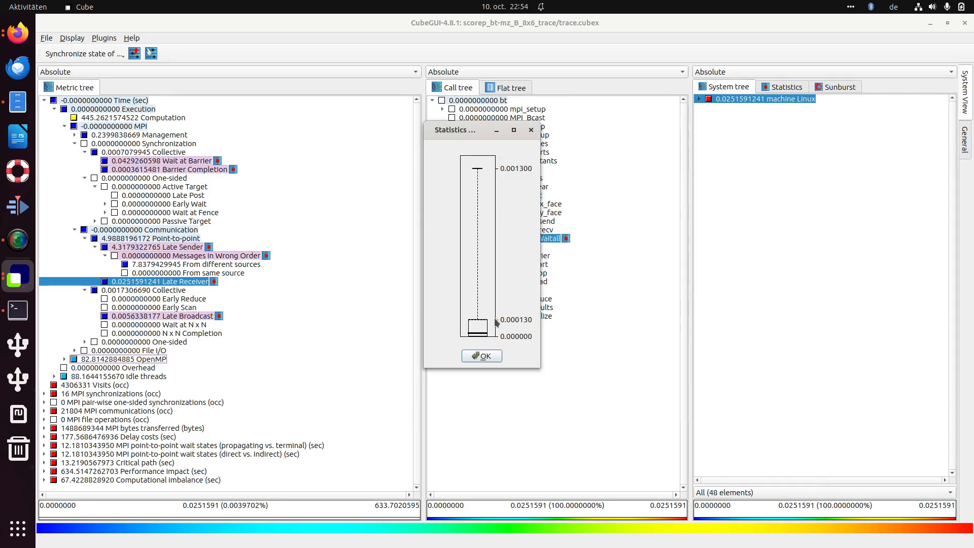
{"action": "left_click", "coordinate": [486, 356]}
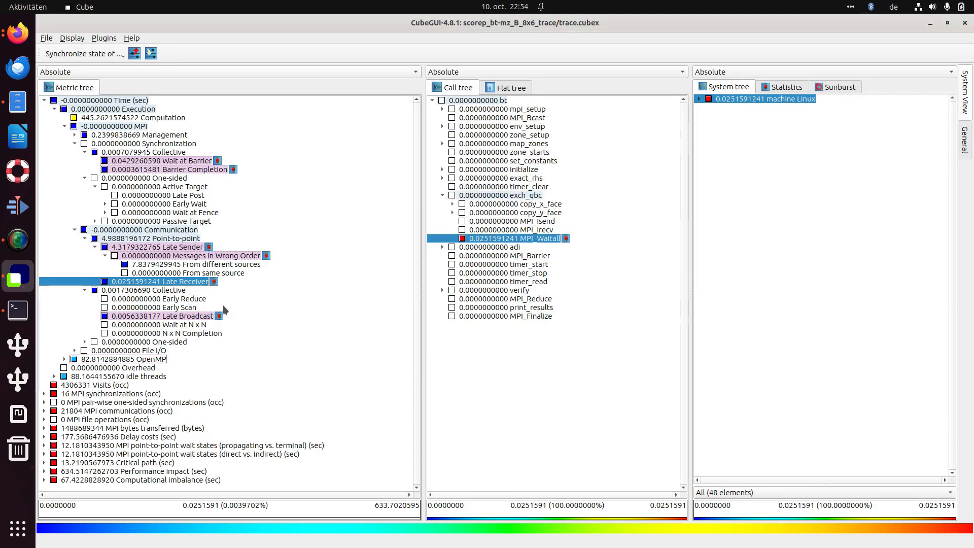
Show the metric statistics box plot of Late Broadcast, examine it, and close it
{"action": "left_click", "coordinate": [195, 316]}
{"action": "right_click", "coordinate": [195, 317]}
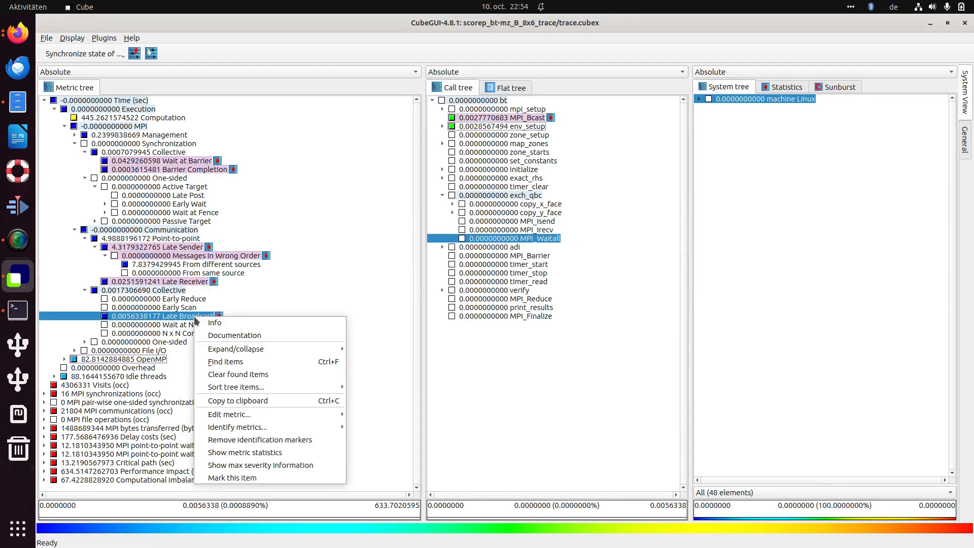
{"action": "left_click", "coordinate": [246, 453]}
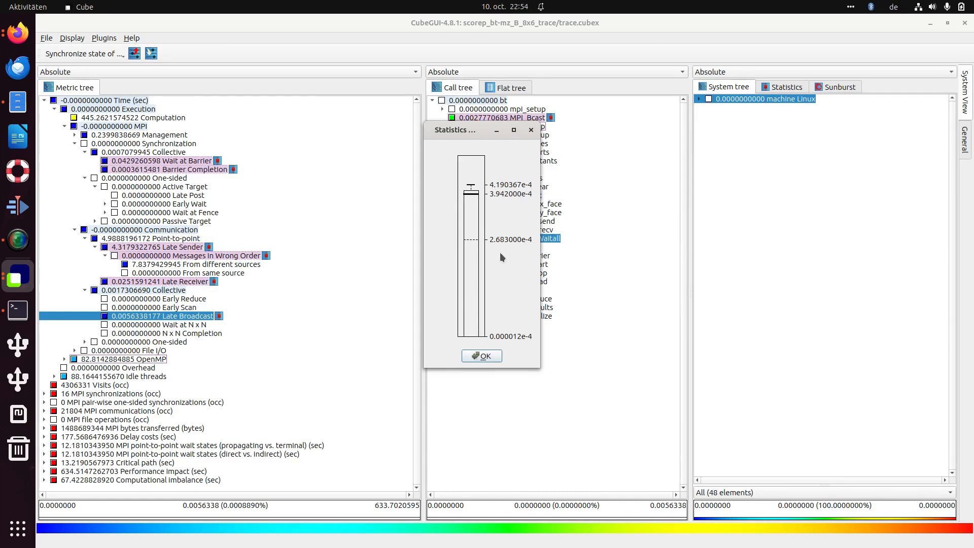
{"action": "left_click", "coordinate": [473, 357]}
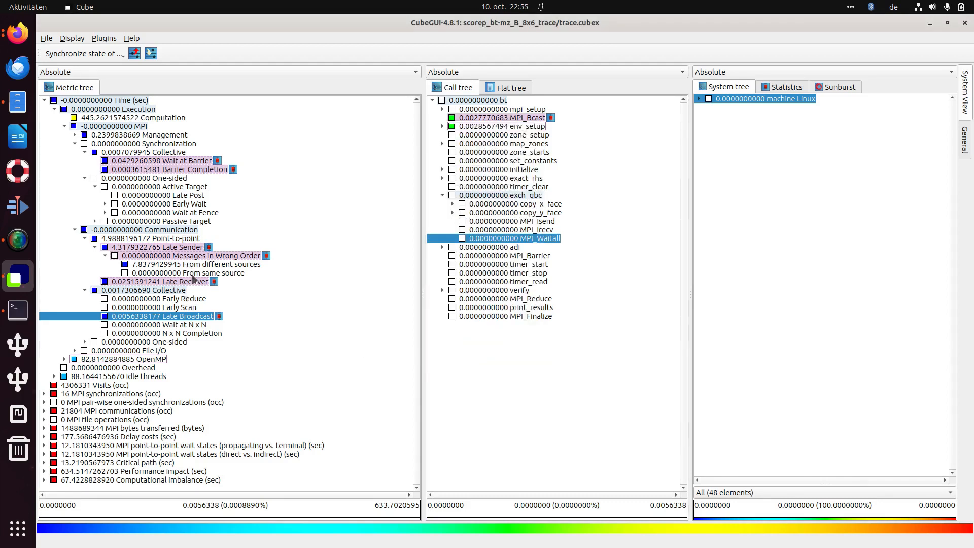
Select all six marked wait-state metrics together, show their combined metric statistics, and widen the box plot window
{"action": "left_click", "coordinate": [201, 256], "text": "ctrl"}
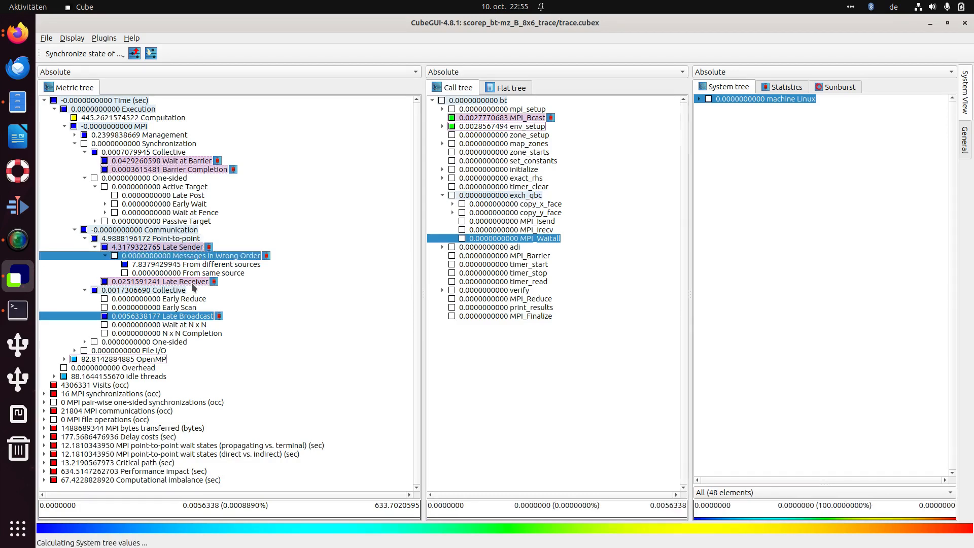
{"action": "left_click", "coordinate": [195, 282], "text": "ctrl"}
{"action": "left_click", "coordinate": [181, 248], "text": "ctrl"}
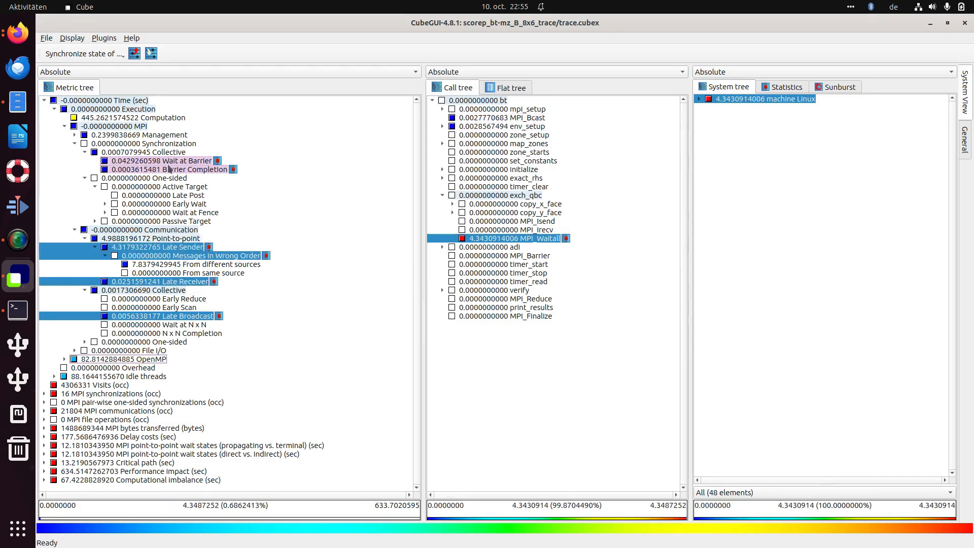
{"action": "left_click", "coordinate": [169, 170], "text": "ctrl"}
{"action": "left_click", "coordinate": [162, 161], "text": "ctrl"}
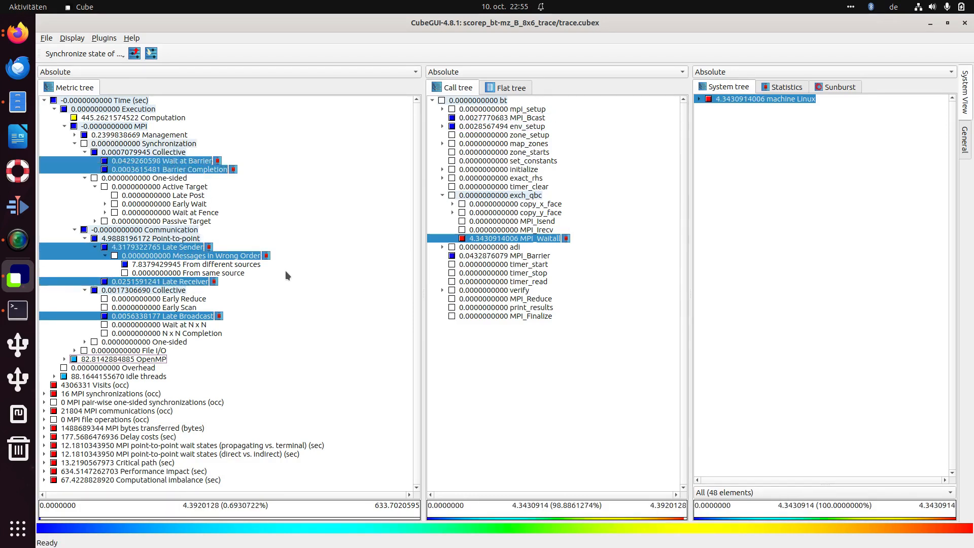
{"action": "right_click", "coordinate": [190, 168]}
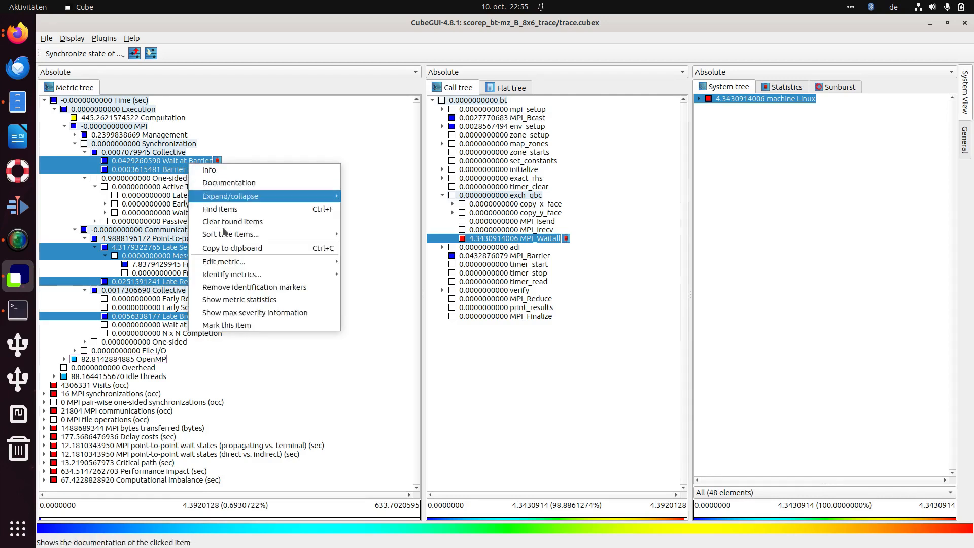
{"action": "left_click", "coordinate": [245, 300]}
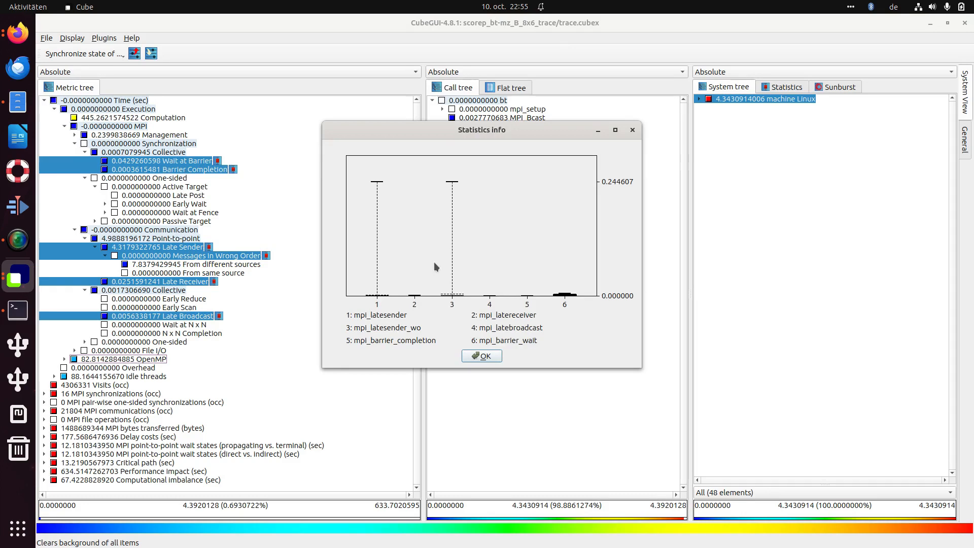
{"action": "left_click_drag", "start_coordinate": [642, 268], "coordinate": [901, 245]}
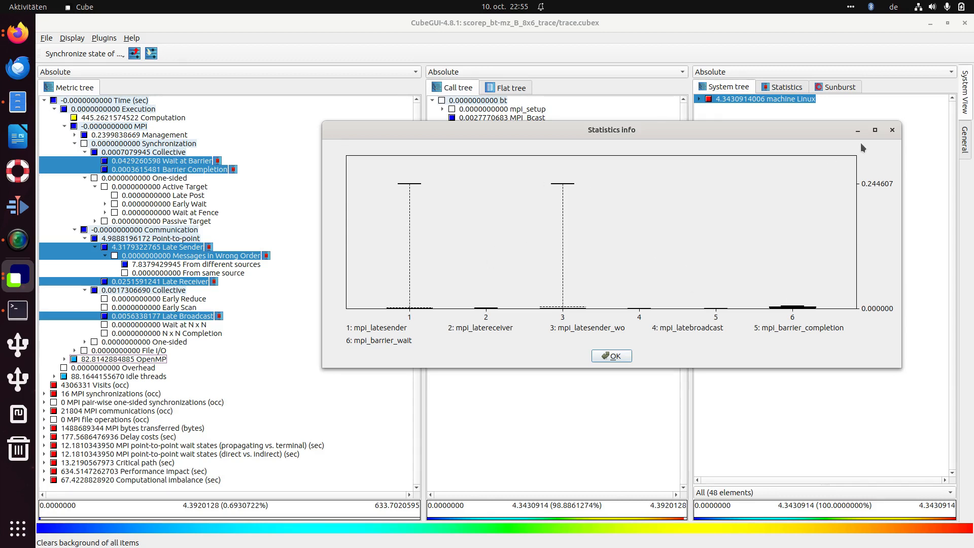
Examine the detailed statistics of mpi_latesender_wo, mpi_latesender and mpi_barrier_wait in the combined box plot, and close it
{"action": "left_click", "coordinate": [560, 241]}
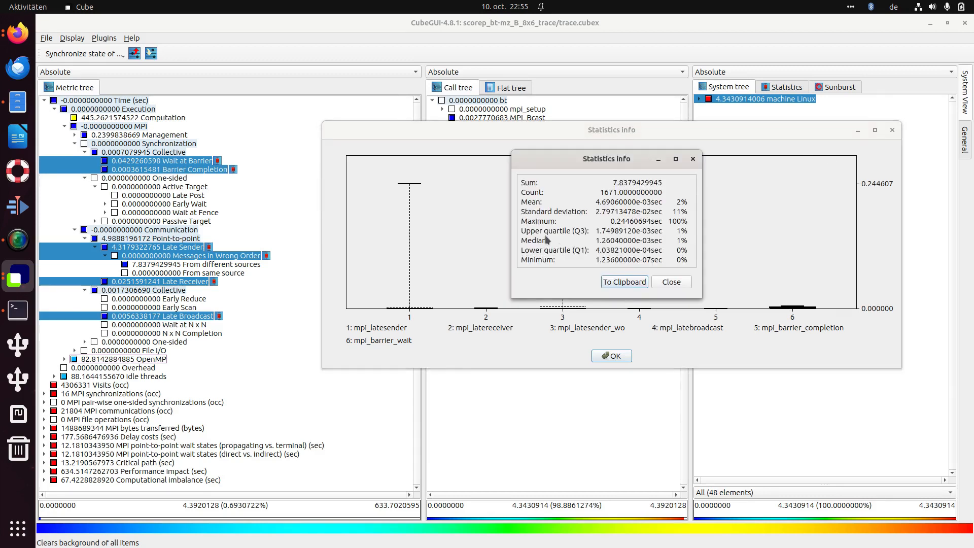
{"action": "left_click", "coordinate": [668, 280]}
{"action": "left_click", "coordinate": [407, 240]}
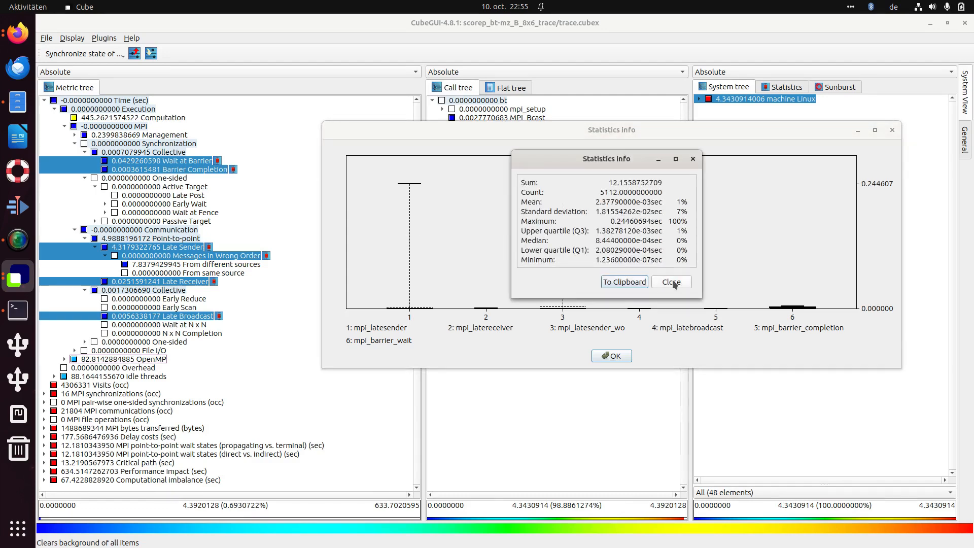
{"action": "left_click", "coordinate": [675, 284]}
{"action": "left_click", "coordinate": [792, 307]}
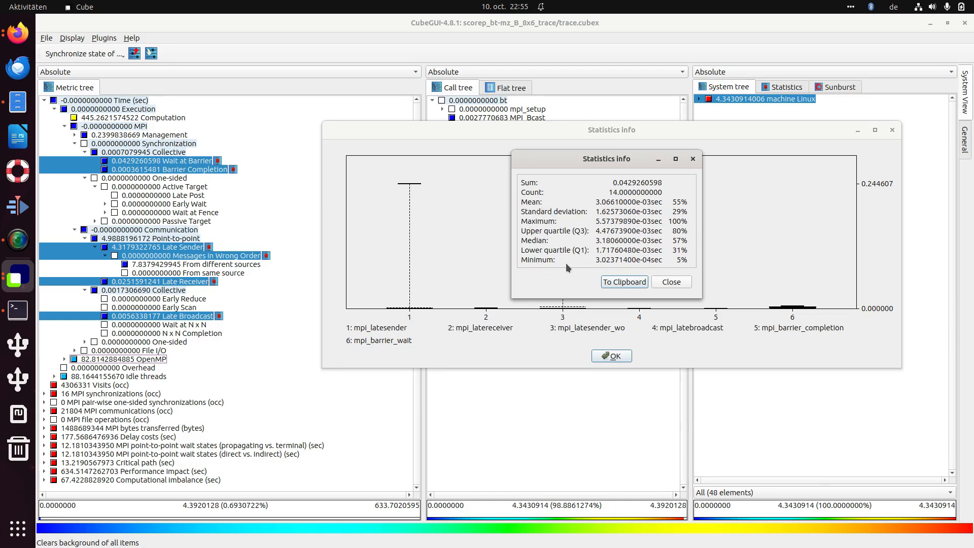
{"action": "left_click", "coordinate": [674, 282]}
{"action": "left_click", "coordinate": [892, 129]}
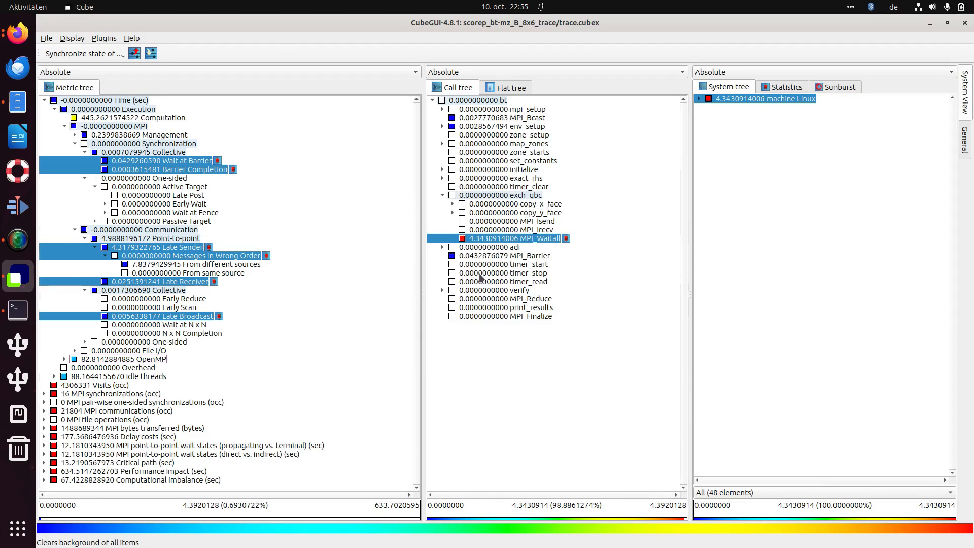
Examine the From different sources metric, followed by its parent Messages in Wrong Order
{"action": "left_click", "coordinate": [226, 266]}
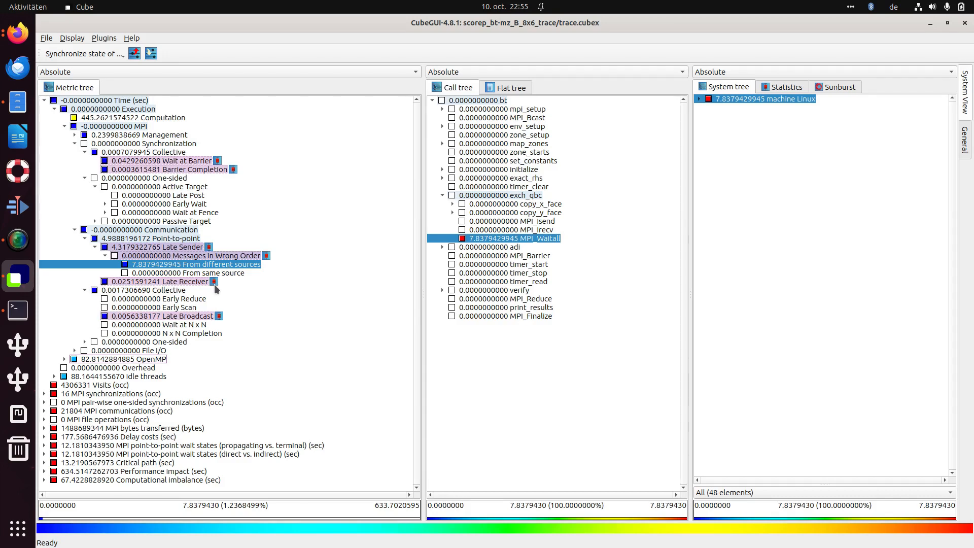
{"action": "left_click", "coordinate": [213, 256]}
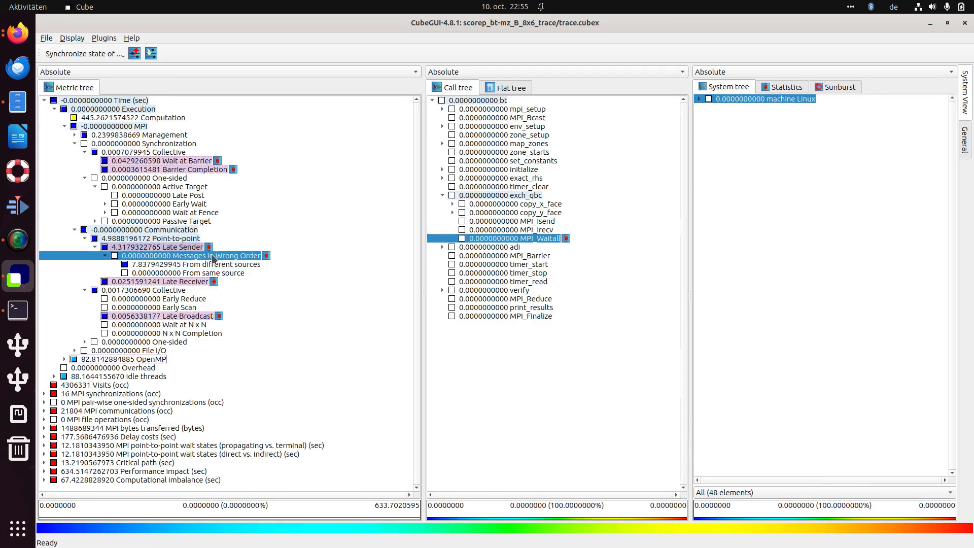
Reselect Late Sender with its child metrics expanded, show its statistics box plot, and examine the detailed values
{"action": "right_click", "coordinate": [179, 239]}
{"action": "right_click", "coordinate": [168, 246]}
{"action": "right_click", "coordinate": [167, 246]}
{"action": "left_click", "coordinate": [117, 248]}
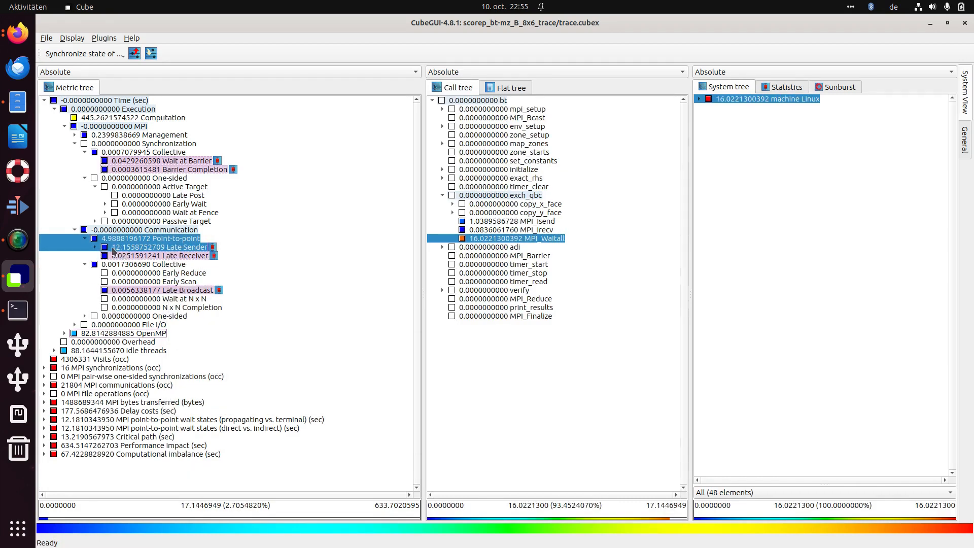
{"action": "double_click", "coordinate": [114, 250]}
{"action": "right_click", "coordinate": [138, 248]}
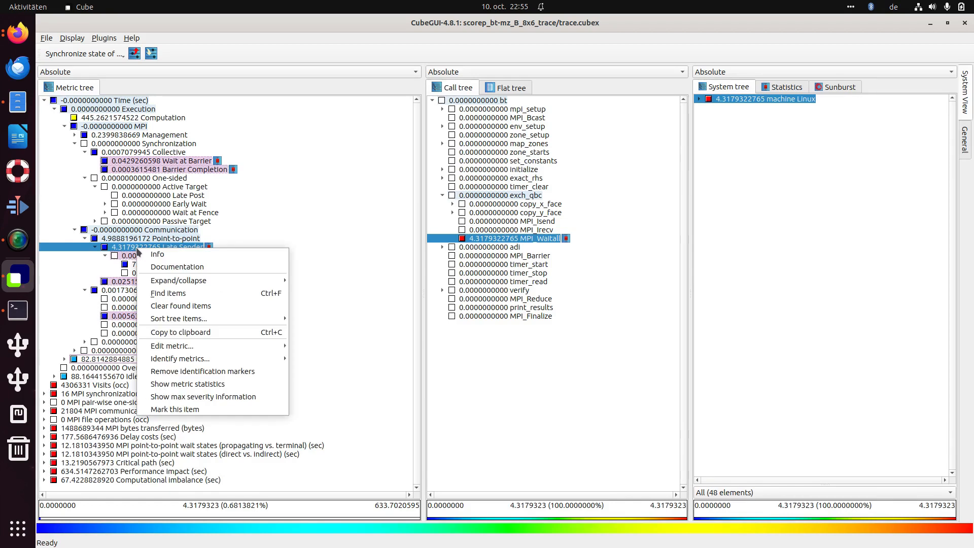
{"action": "left_click", "coordinate": [192, 384]}
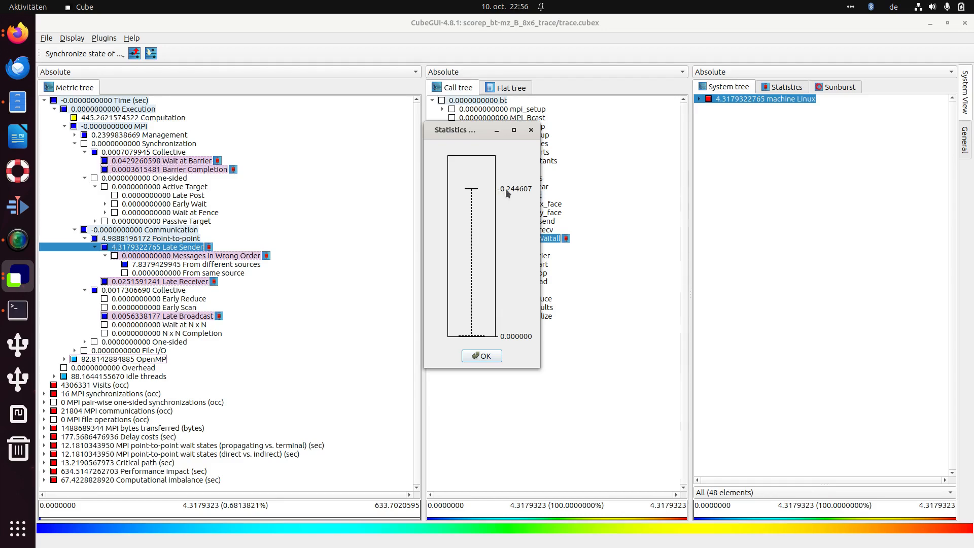
{"action": "left_click", "coordinate": [474, 214]}
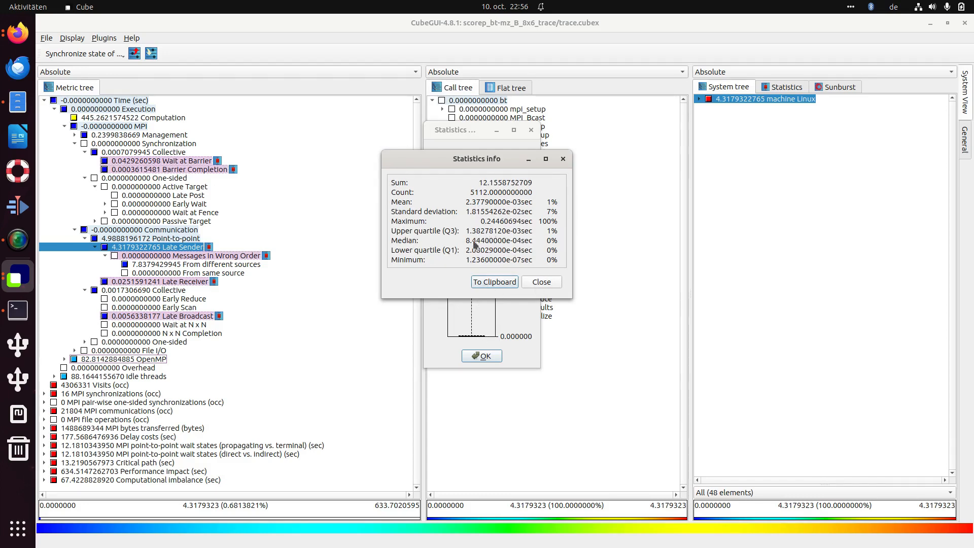
{"action": "left_click", "coordinate": [555, 282]}
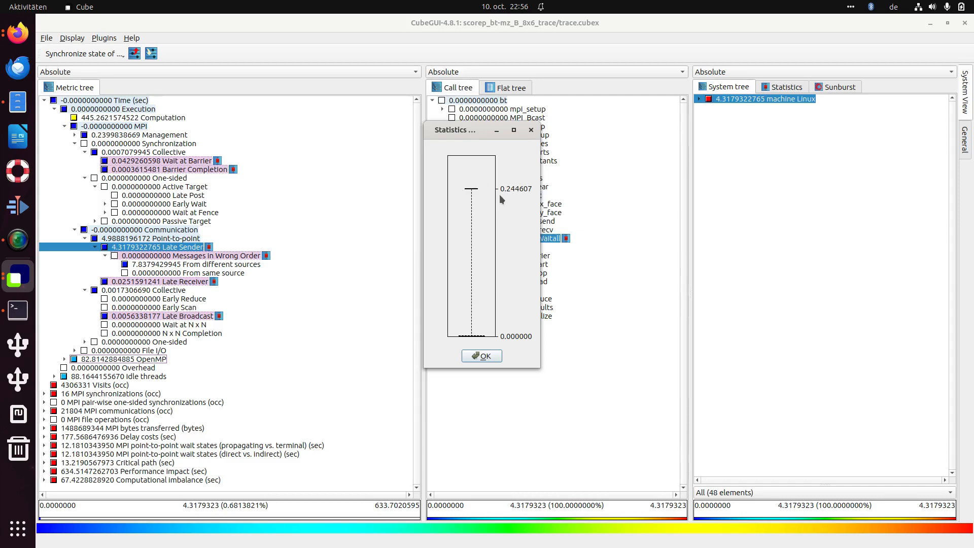
Close the box plot, examine the max severity information of the Late Sender metric, and close it
{"action": "left_click", "coordinate": [531, 129]}
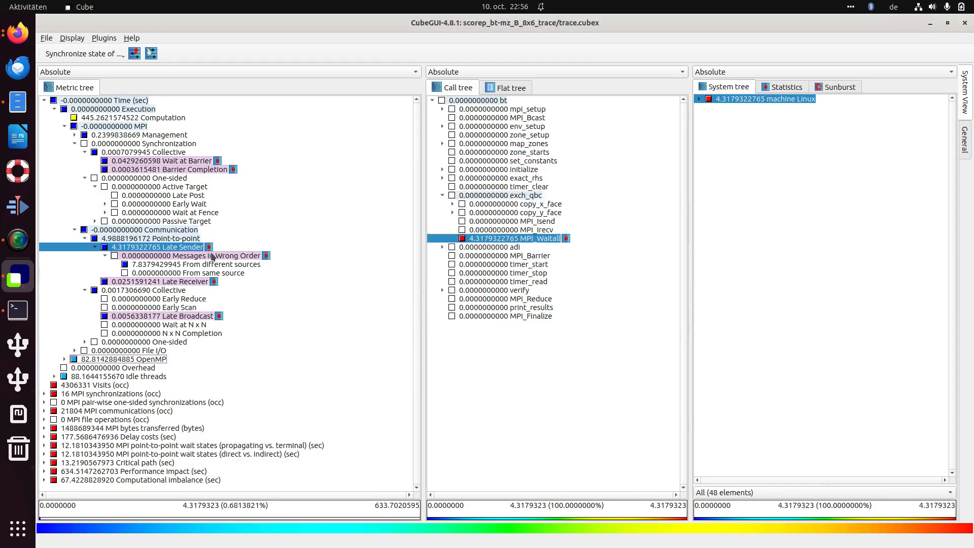
{"action": "right_click", "coordinate": [163, 248]}
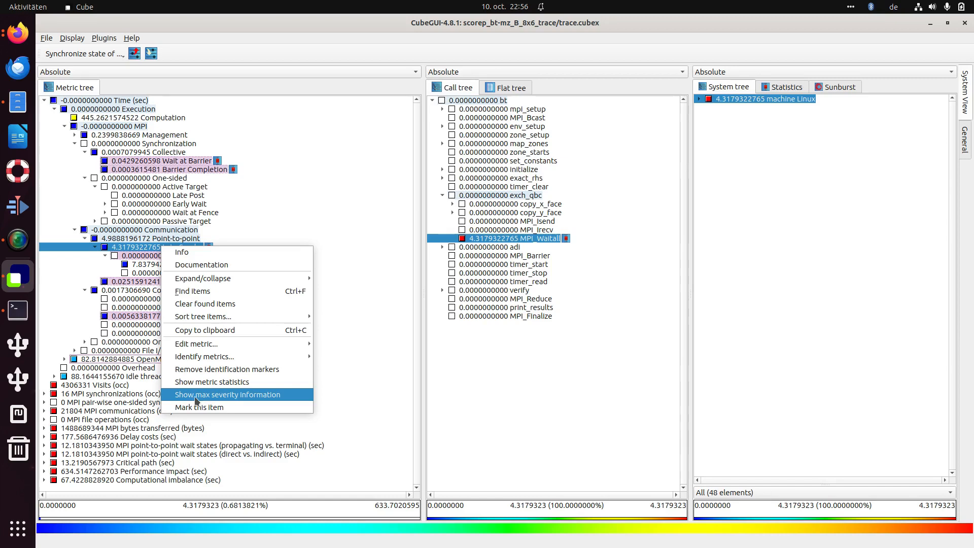
{"action": "left_click", "coordinate": [253, 394]}
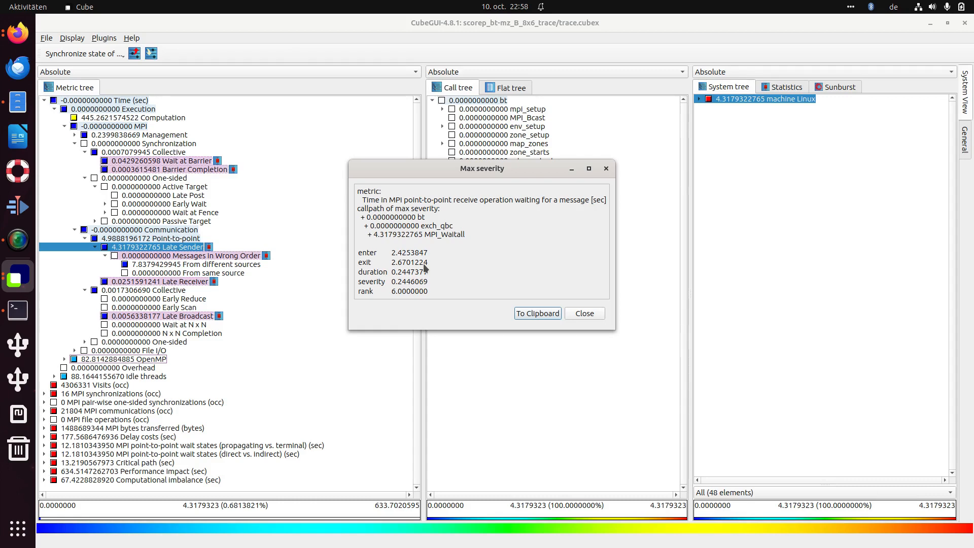
{"action": "left_click", "coordinate": [593, 313]}
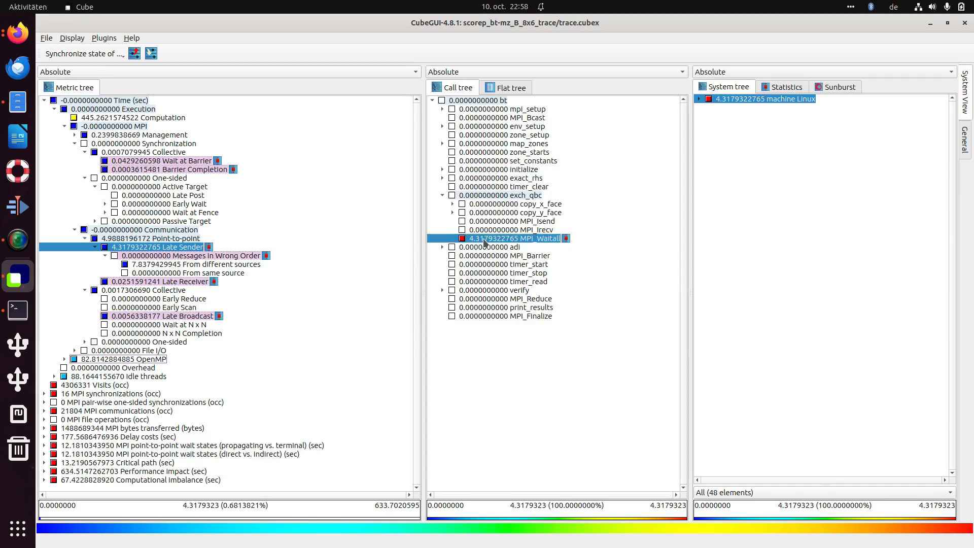
Show the max severity information for the MPI_Waitall call path under exch_qbc, examine it, and close it
{"action": "right_click", "coordinate": [482, 239]}
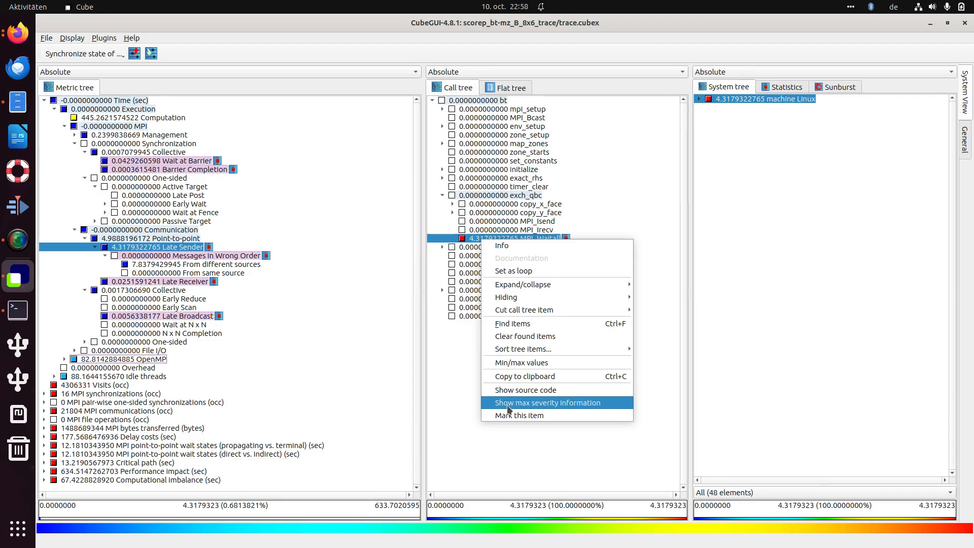
{"action": "left_click", "coordinate": [567, 405]}
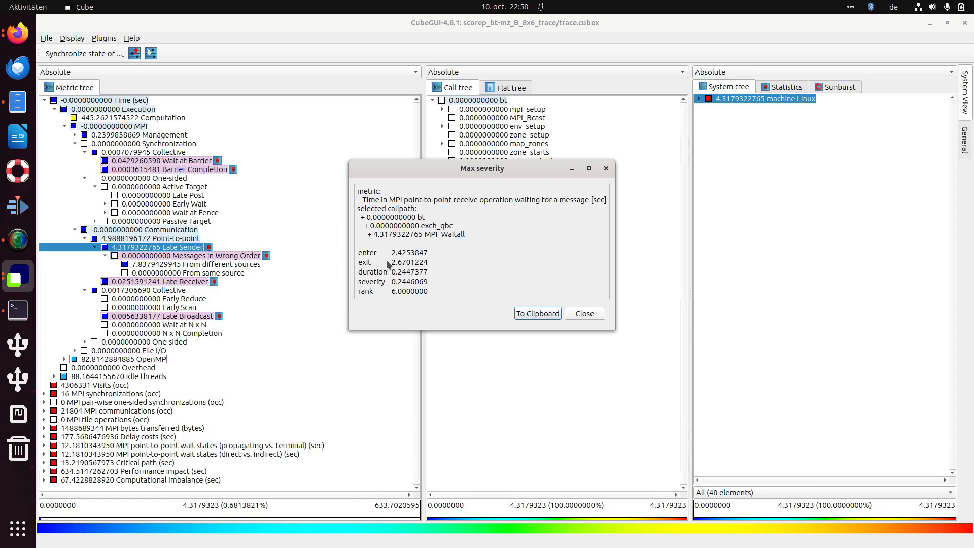
{"action": "left_click", "coordinate": [595, 315]}
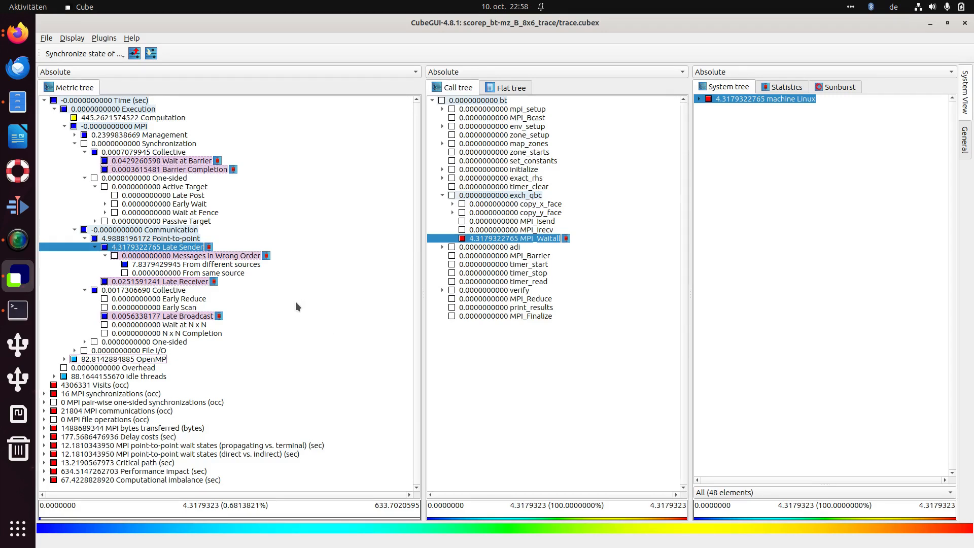
Look up the Vampir plugin's option for connecting to Vampir
{"action": "left_click", "coordinate": [109, 40]}
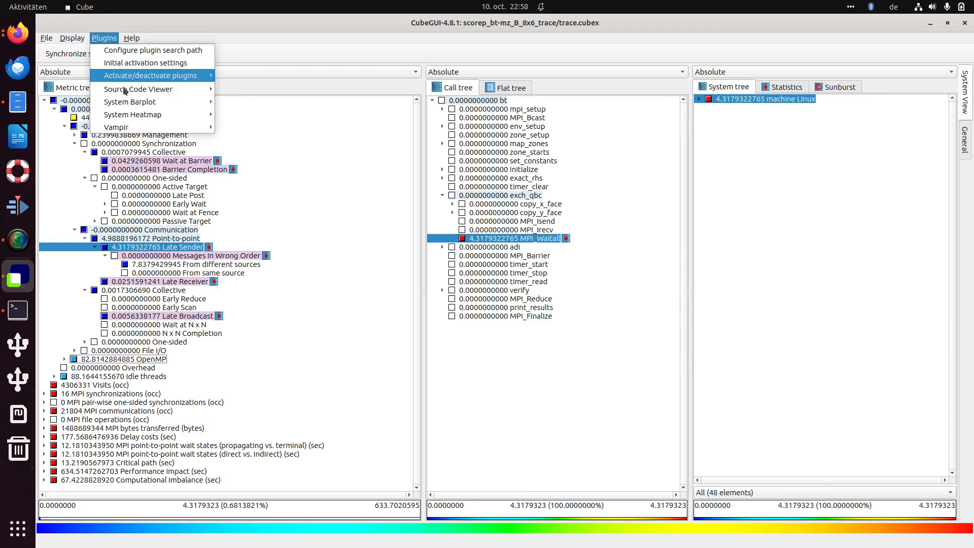
{"action": "mouse_move", "coordinate": [124, 128]}
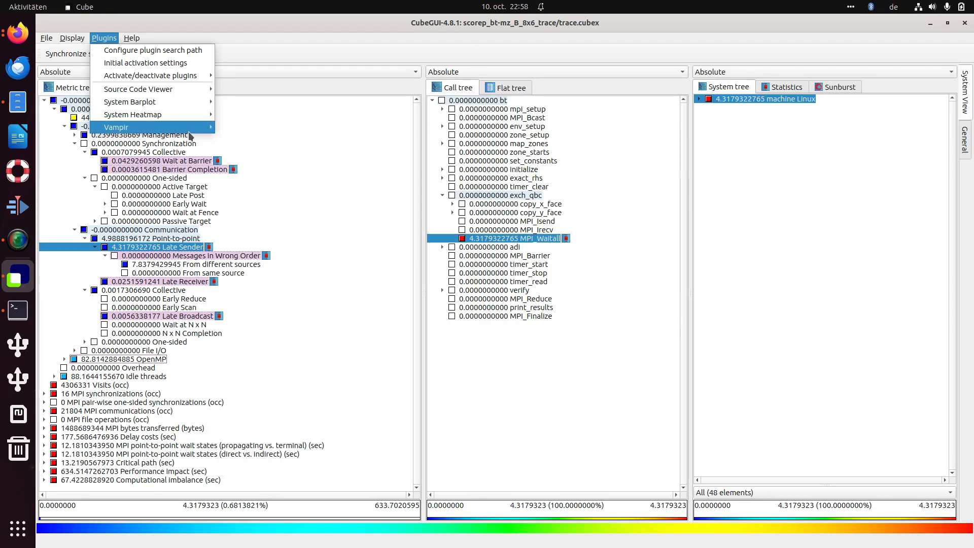
{"action": "mouse_move", "coordinate": [184, 132]}
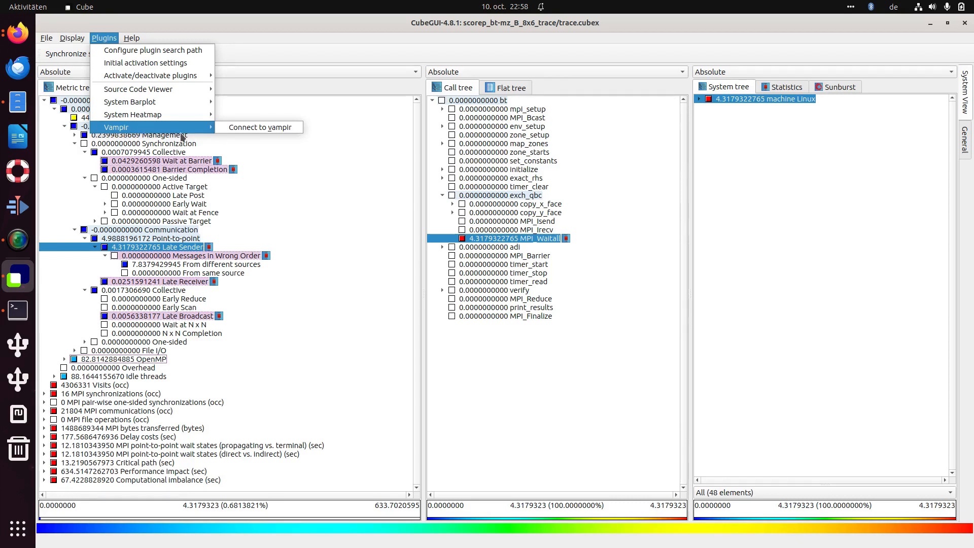
{"action": "left_click", "coordinate": [241, 133]}
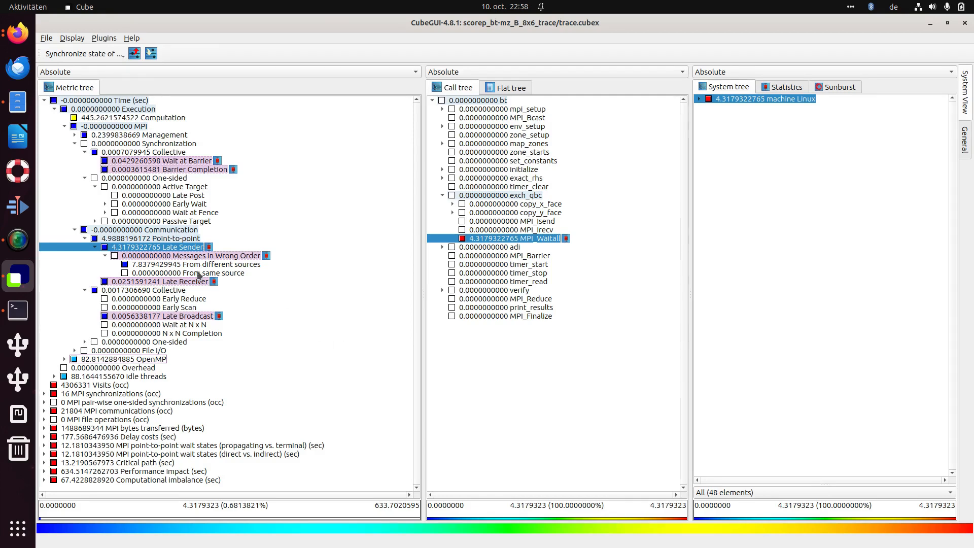
Reopen the Late Sender metric's max severity information, examine the enter, exit, duration and rank values, and close it
{"action": "right_click", "coordinate": [183, 251]}
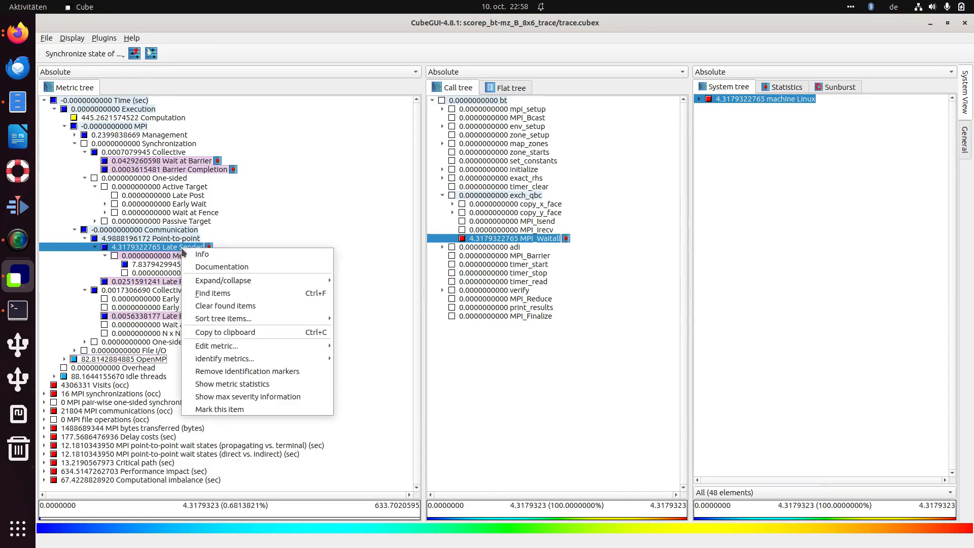
{"action": "left_click", "coordinate": [238, 399]}
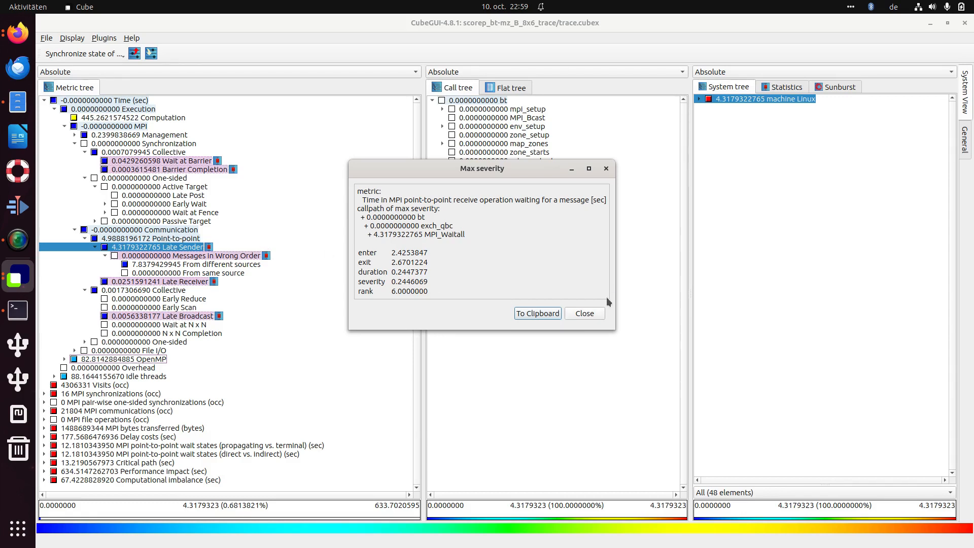
{"action": "left_click", "coordinate": [585, 314]}
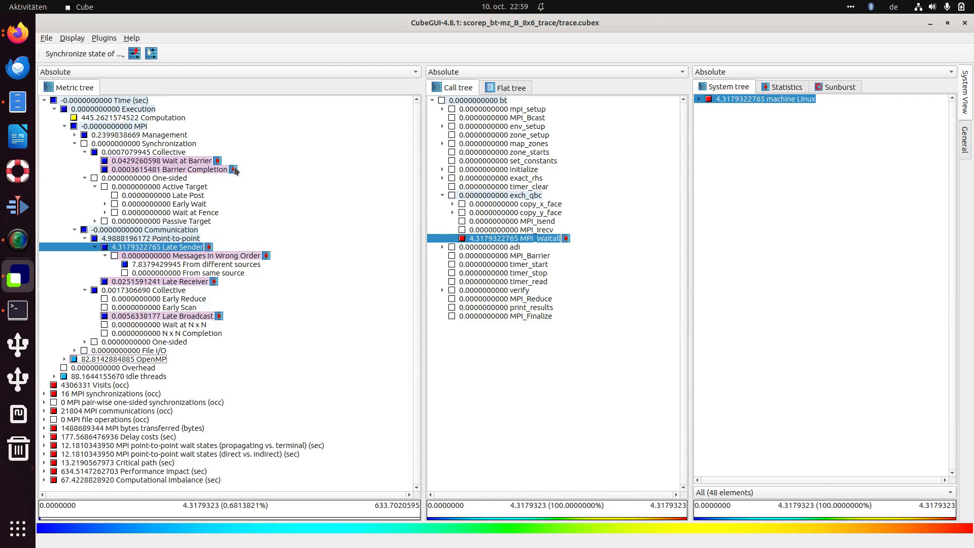
Examine the Wait at Barrier and Barrier Completion metrics along with their MPI_Barrier call path
{"action": "left_click", "coordinate": [154, 161]}
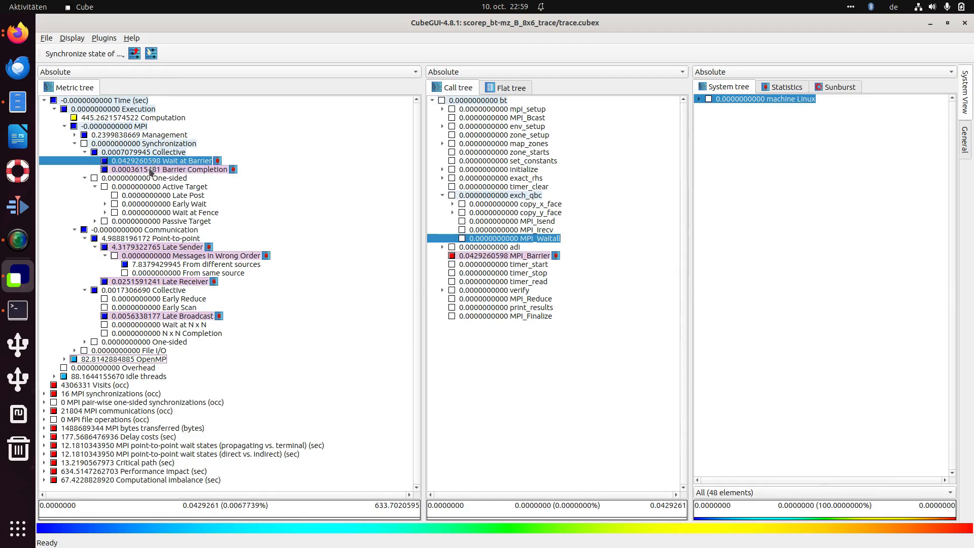
{"action": "left_click", "coordinate": [149, 171]}
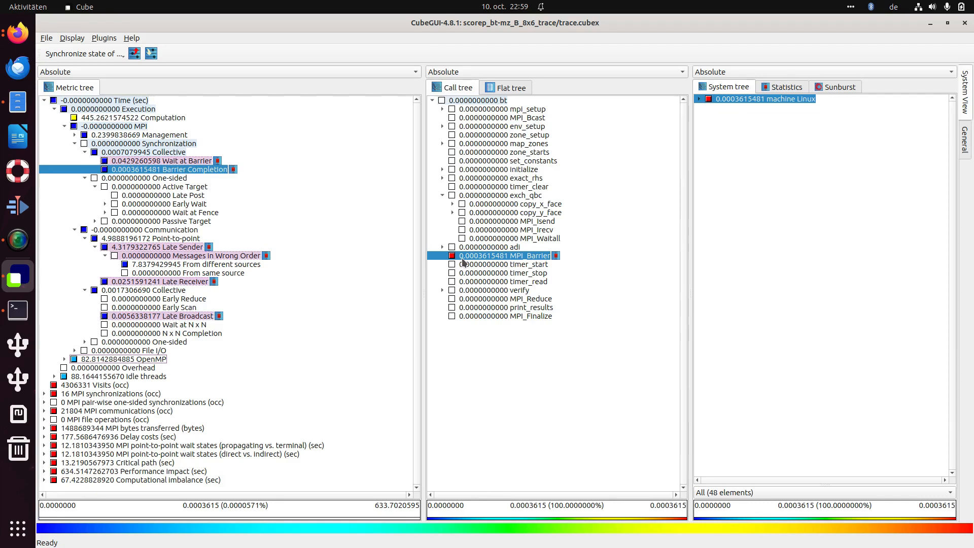
Show the metric statistics box plot for Messages in Wrong Order, and close it
{"action": "left_click", "coordinate": [257, 256]}
{"action": "right_click", "coordinate": [257, 255]}
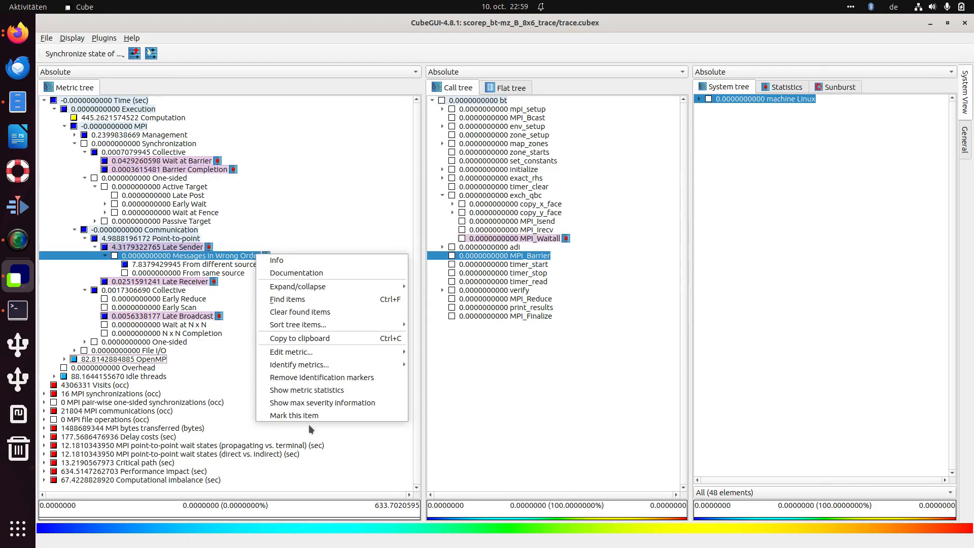
{"action": "left_click", "coordinate": [312, 390]}
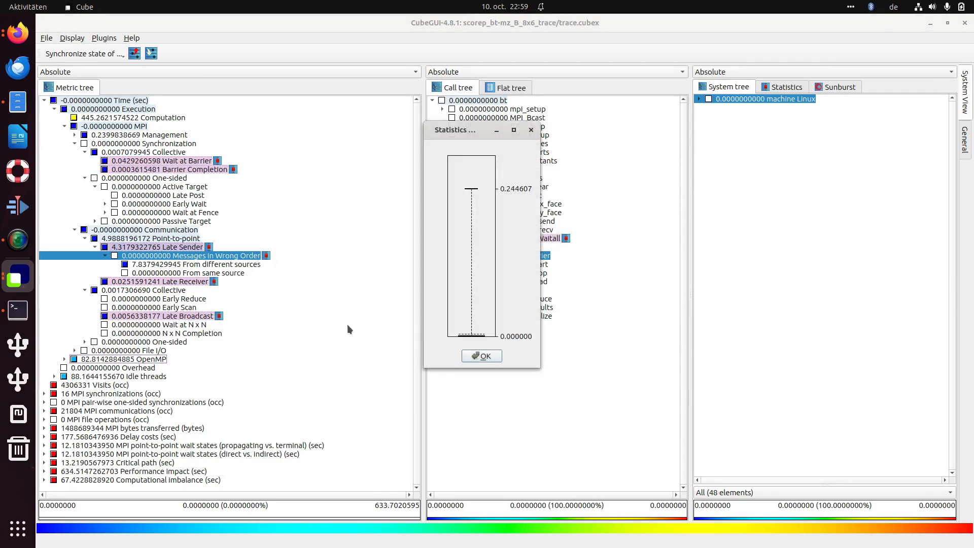
{"action": "left_click", "coordinate": [480, 356]}
Select the Late Receiver metric to view its marked call path, and switch to the Firefox web browser
{"action": "left_click", "coordinate": [256, 280]}
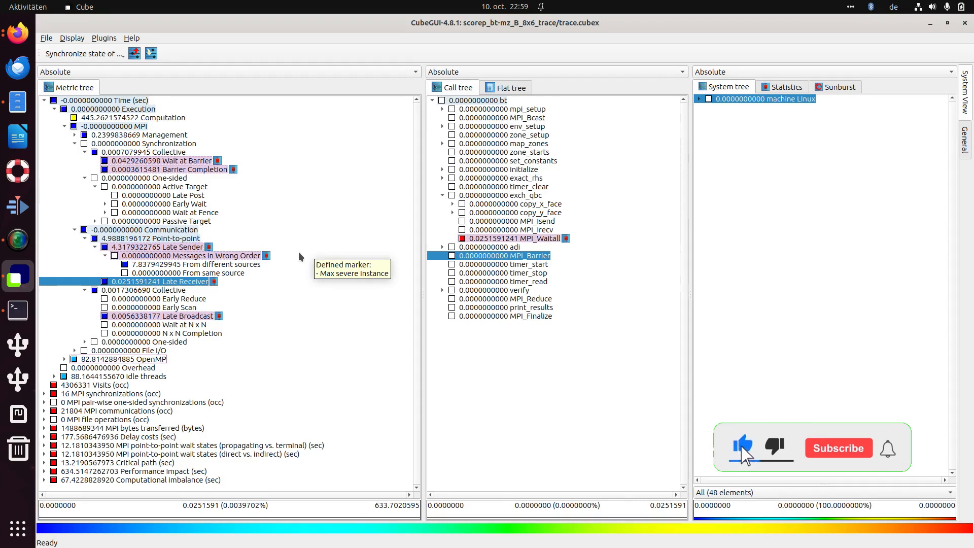
{"action": "left_click", "coordinate": [22, 42]}
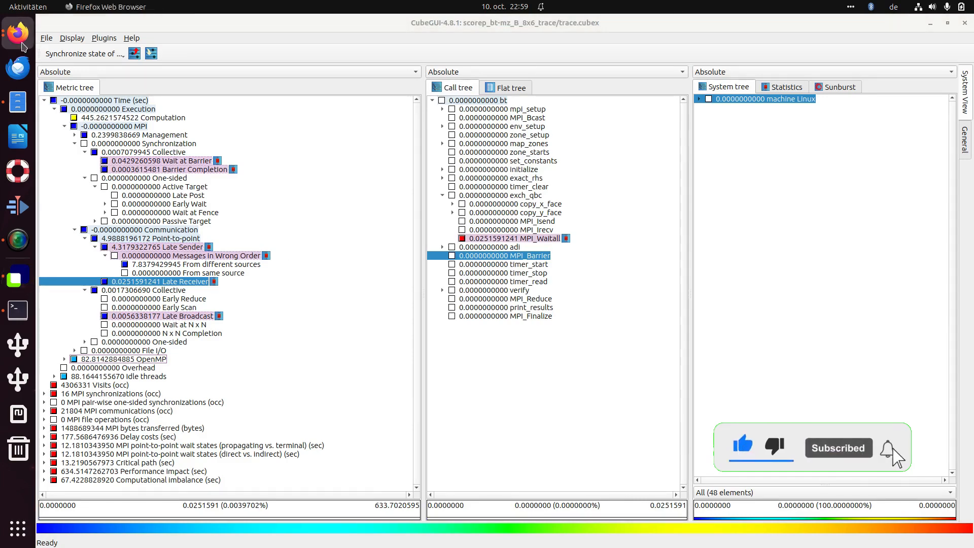